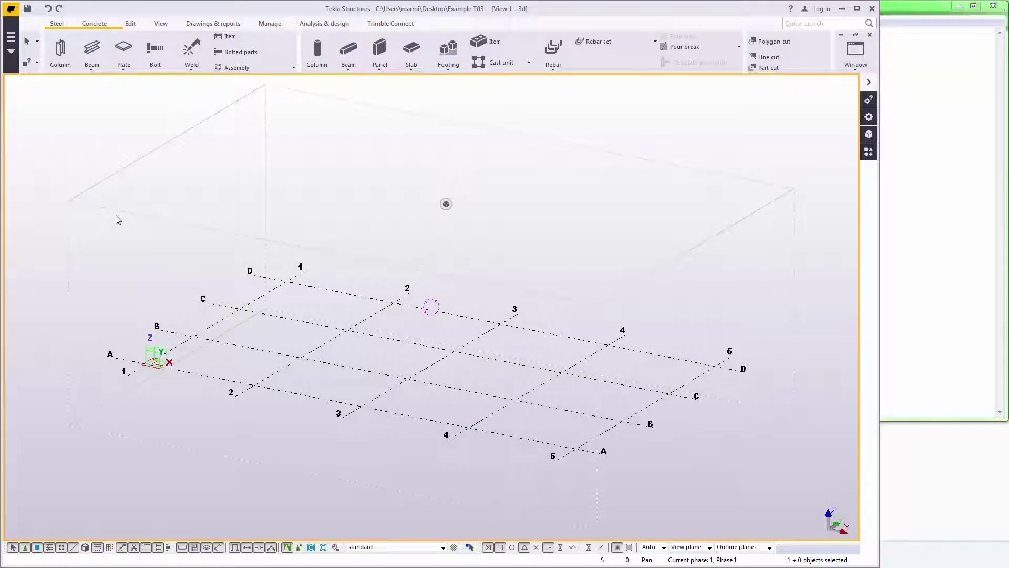
Start a Tekla Structural Designer import with Desktop\Example T03.cxl as the import file
left_click(12, 56)
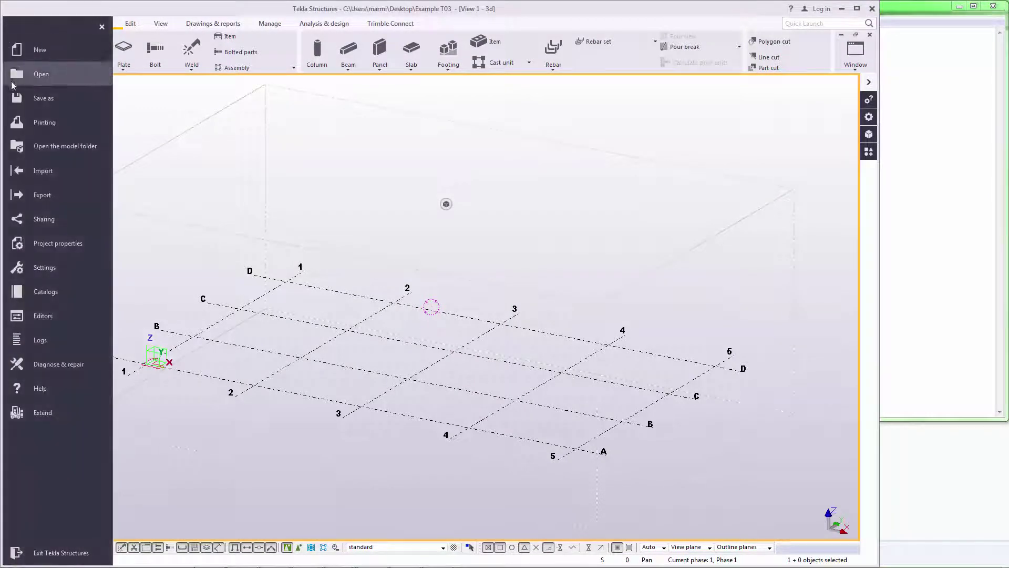
left_click(20, 169)
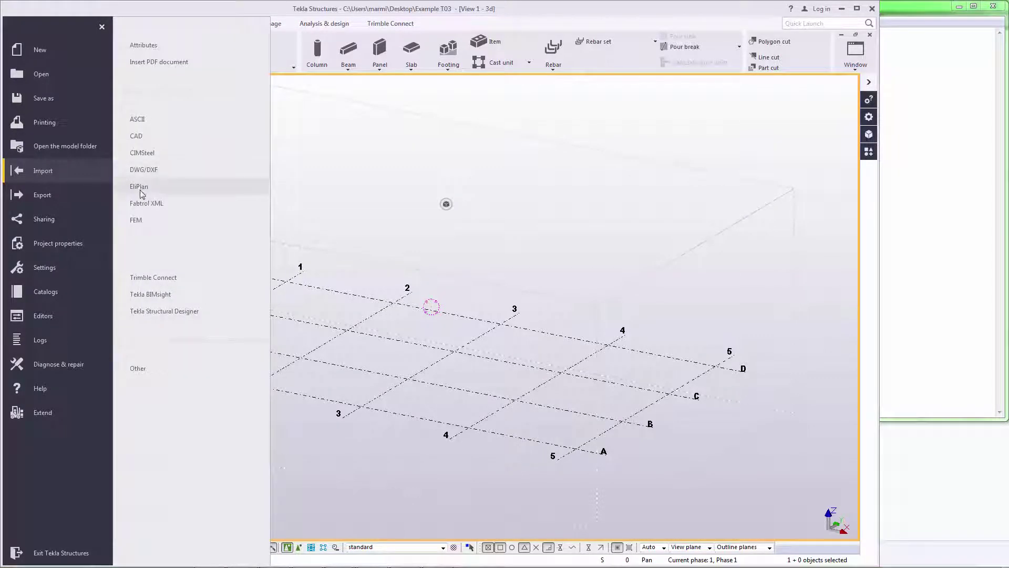
left_click(171, 313)
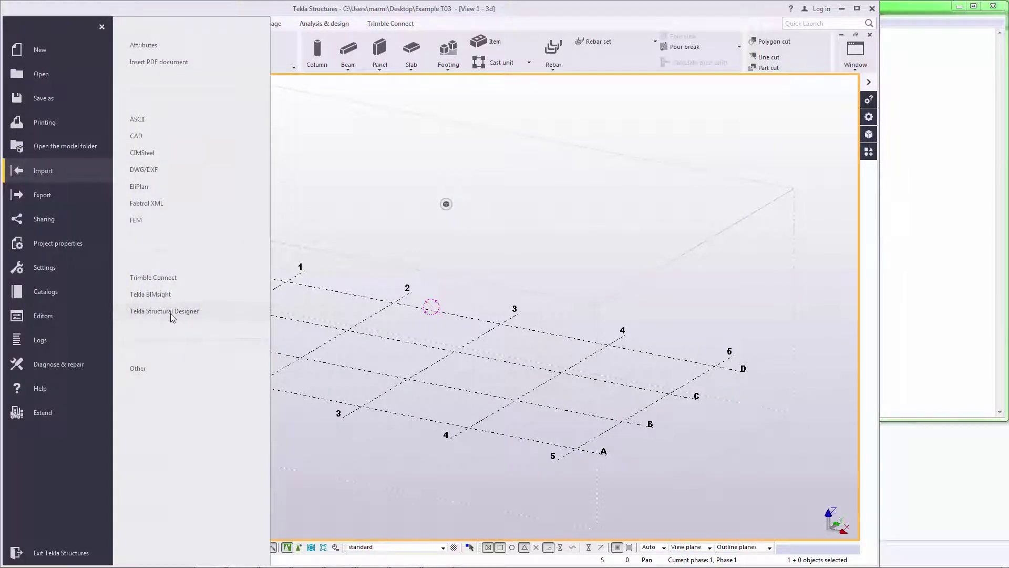
left_click(380, 190)
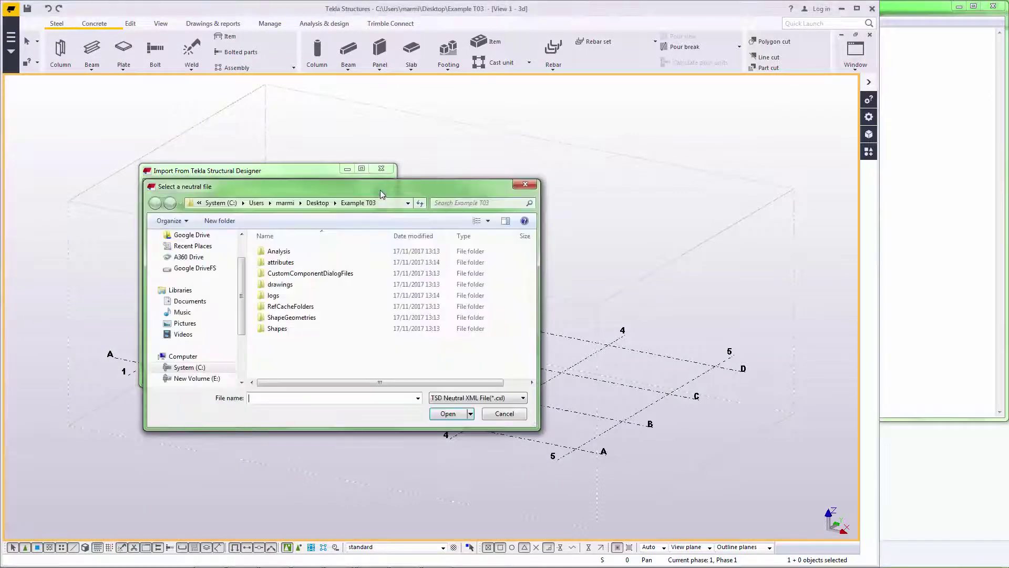
scroll(231, 247, "up", 1)
left_click(220, 251)
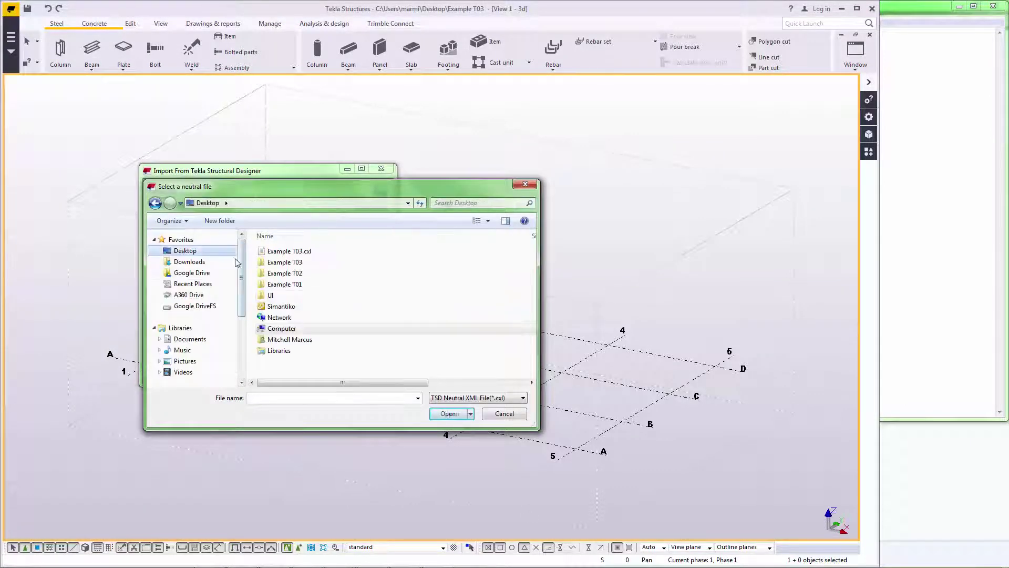
left_click(289, 251)
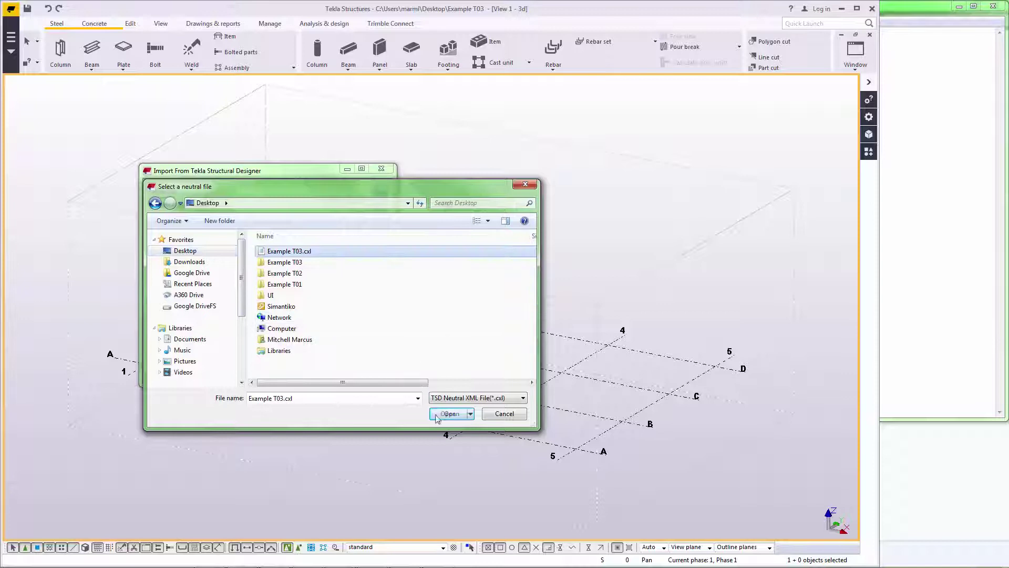
left_click(452, 413)
Preview the conversions, revealing LwConc3500 and LwConc4000 have no material match
left_click(355, 239)
left_click_drag(382, 297, 383, 293)
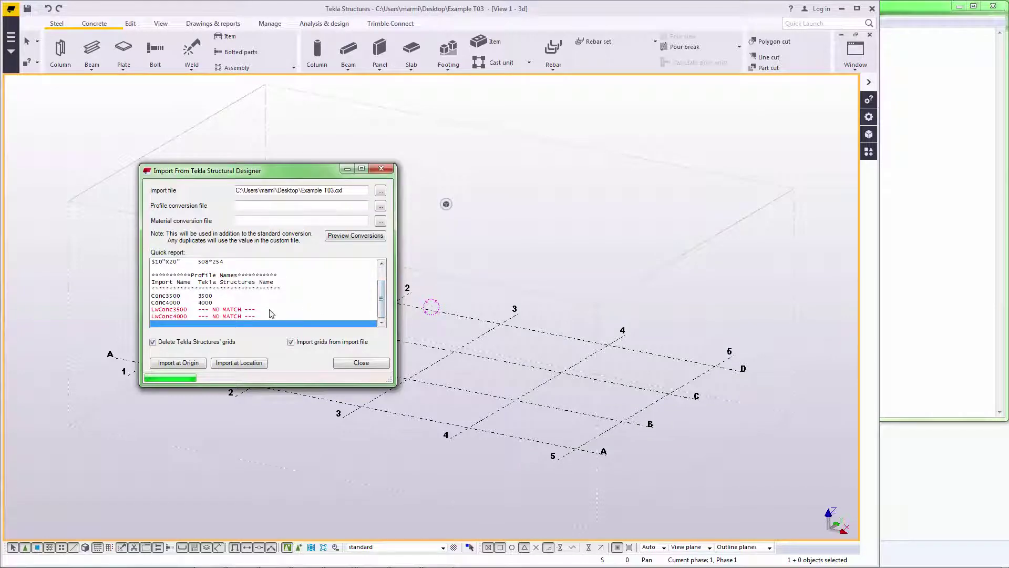
left_click(249, 318)
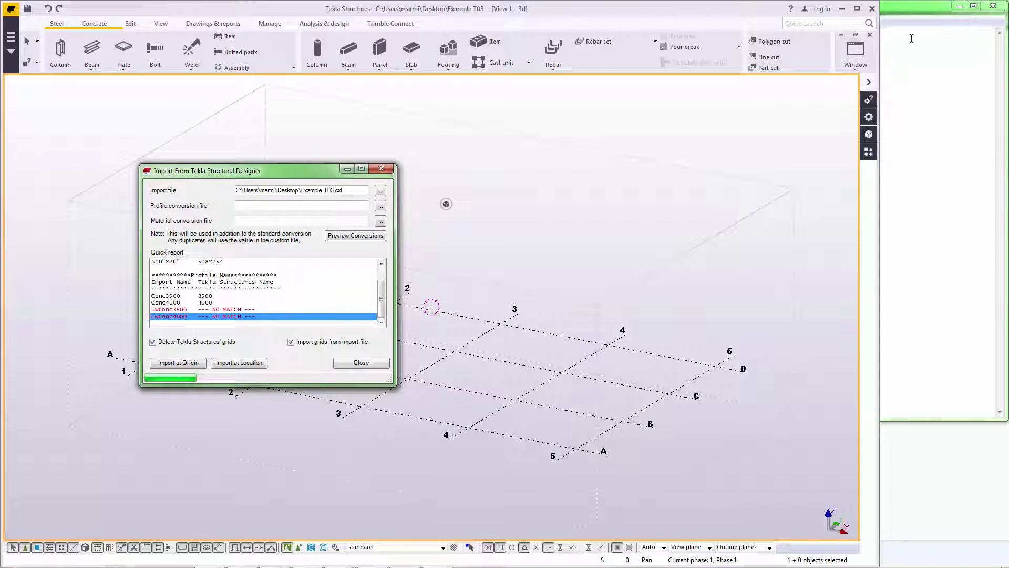
Check that Example T03.cnv maps LwConc3500 to 3500 LWT and LwConc4000 to 4000 LWT, then close Notepad
left_click(897, 10)
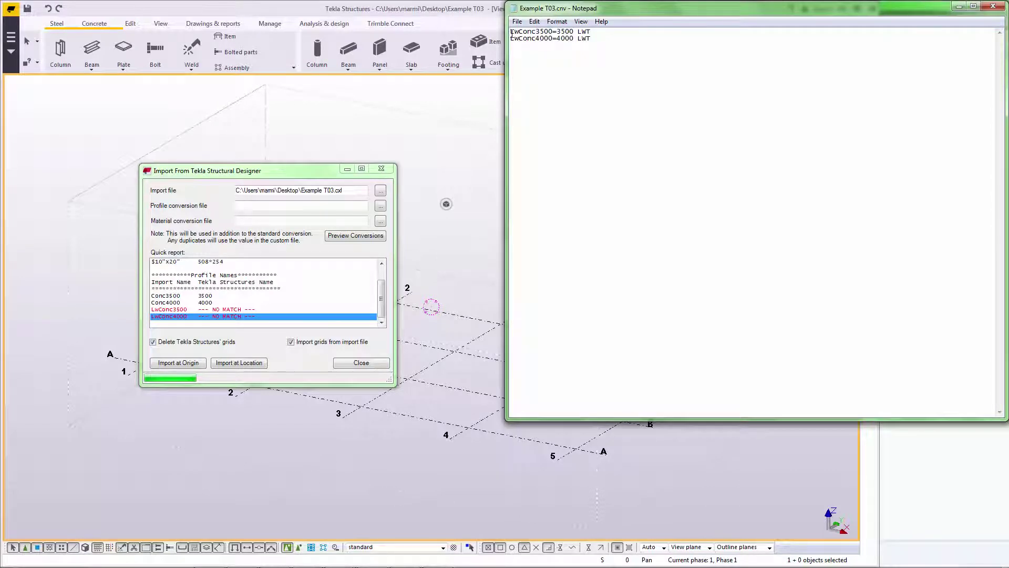
left_click_drag(511, 33, 592, 33)
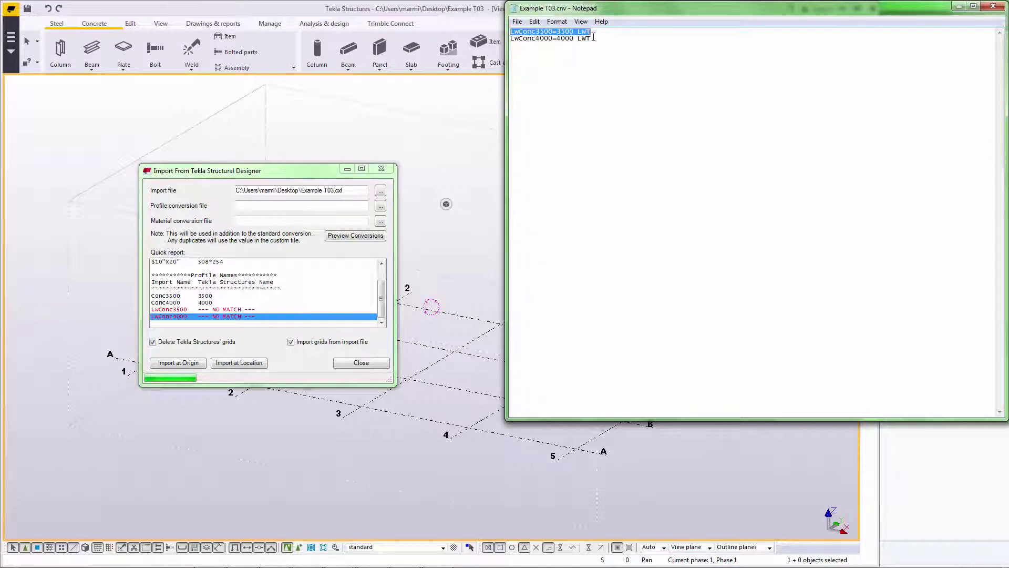
left_click(596, 40)
left_click_drag(580, 41, 509, 42)
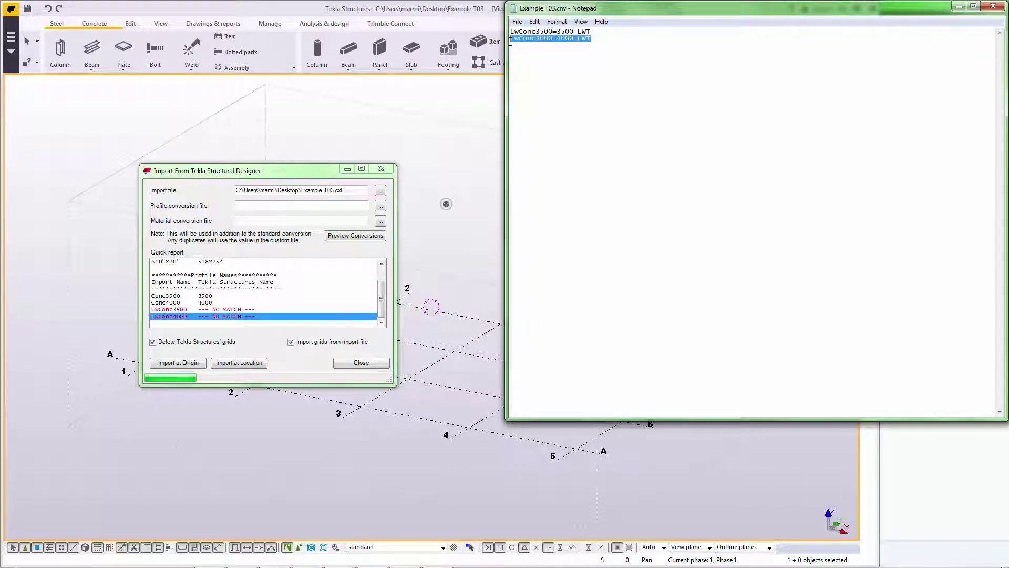
left_click(557, 65)
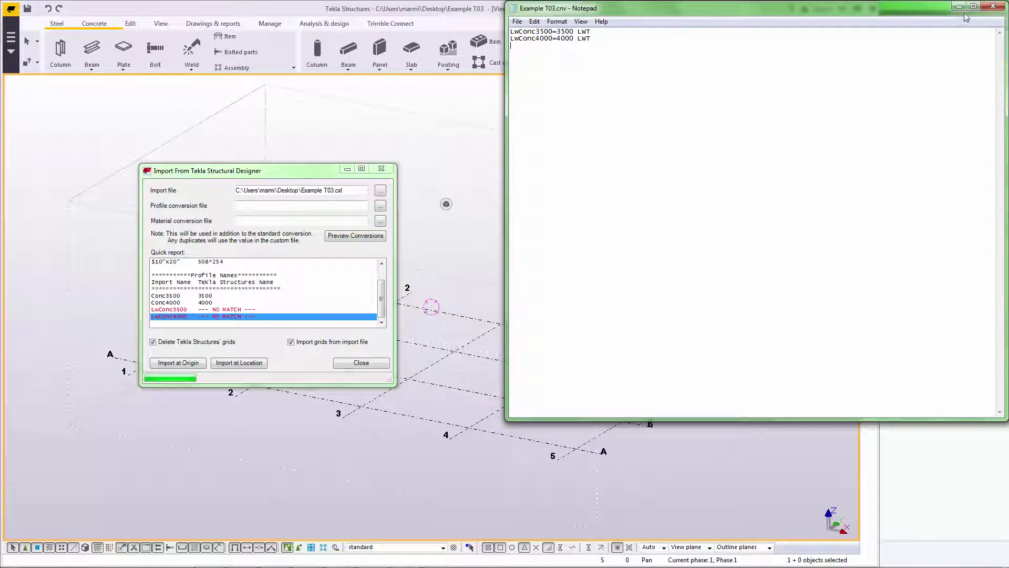
left_click(991, 7)
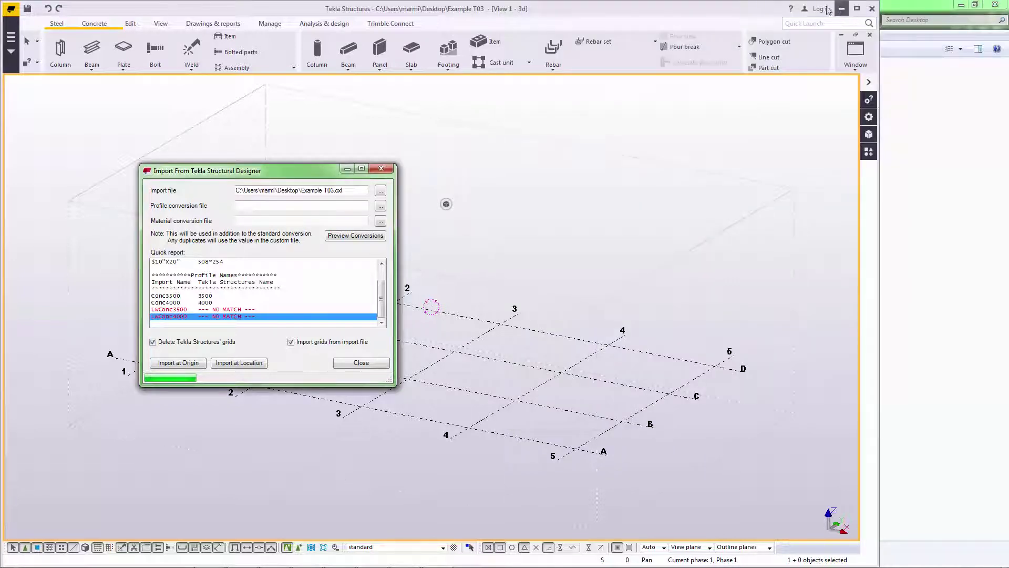
left_click(857, 10)
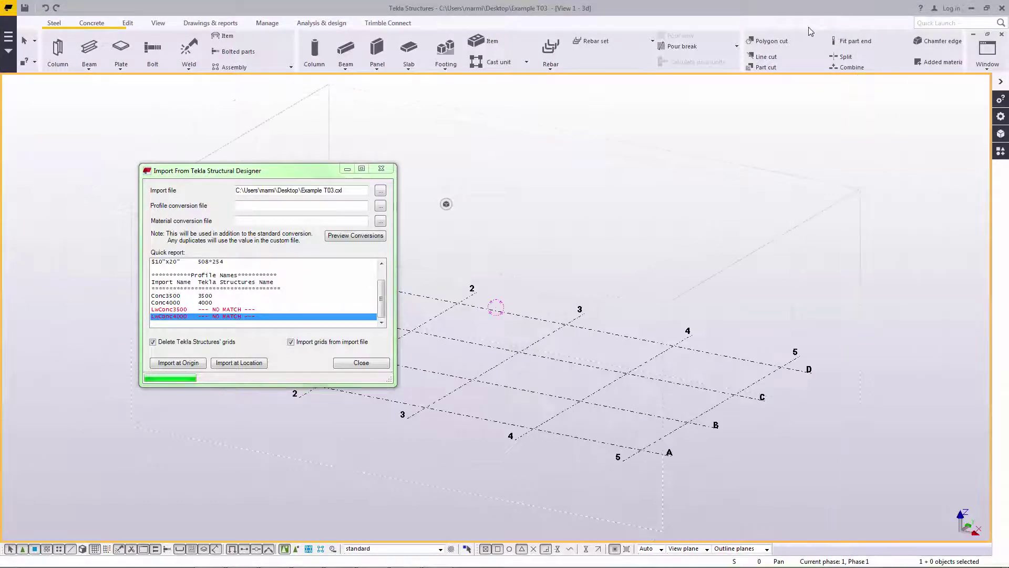
Load Example T03.cnv as the material conversion file and preview the conversions again
left_click(376, 223)
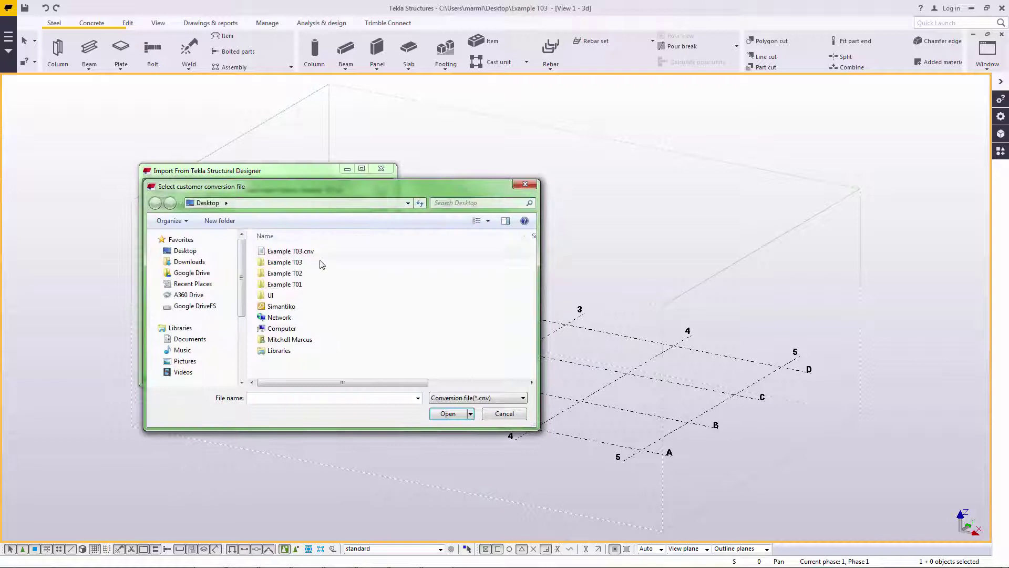
double_click(290, 251)
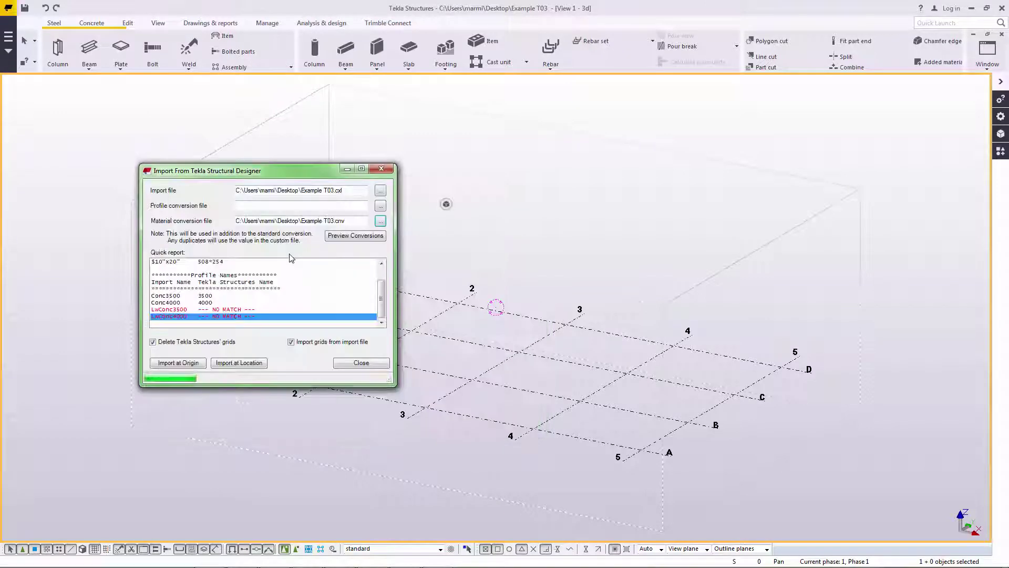
left_click(347, 239)
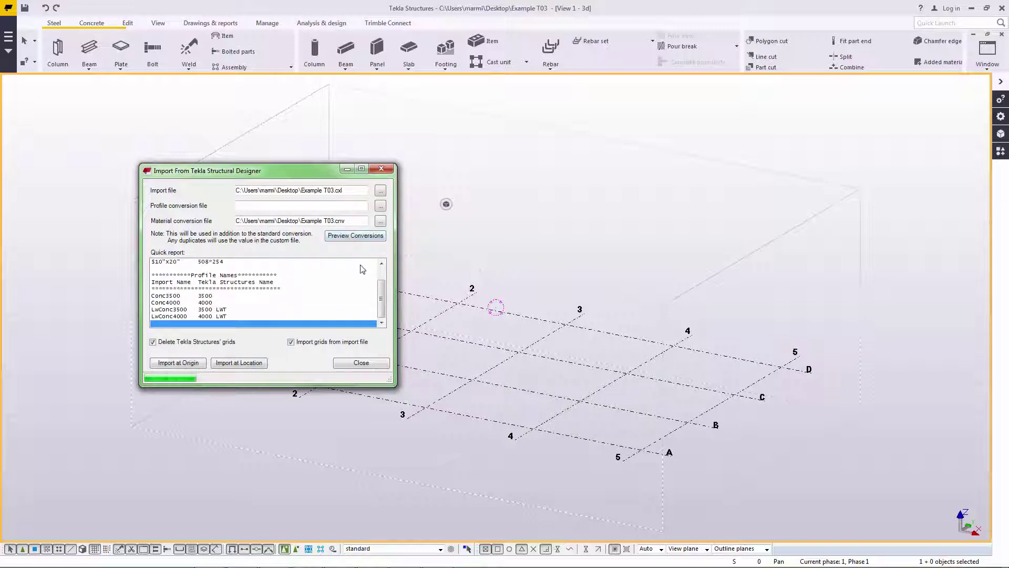
mouse_move(378, 307)
left_mouse_down()
mouse_move(383, 300)
mouse_move(383, 315)
left_mouse_up()
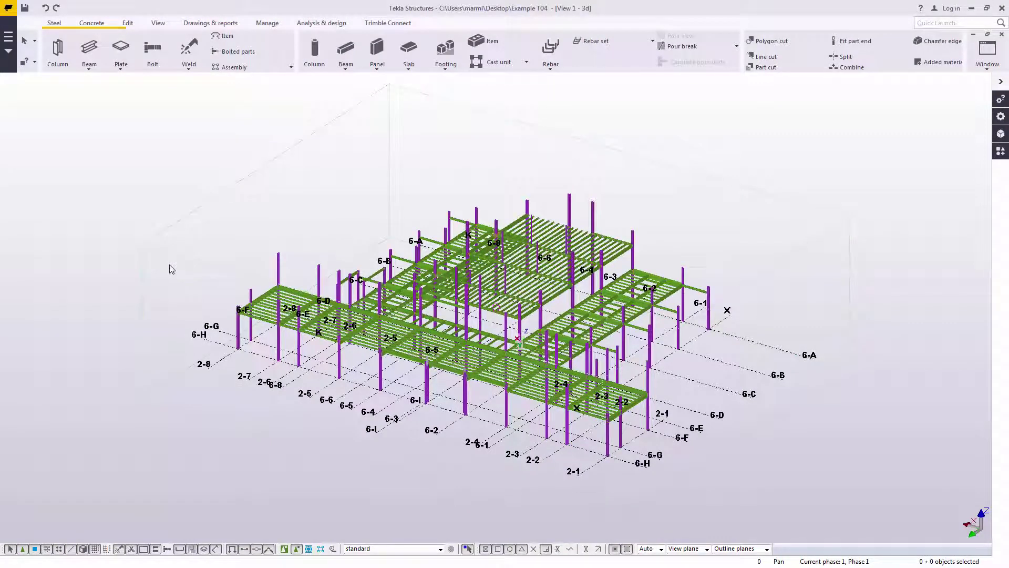
Select an imported beam, zoom in, and pick the cross beam and its end connection plate
left_click(312, 439)
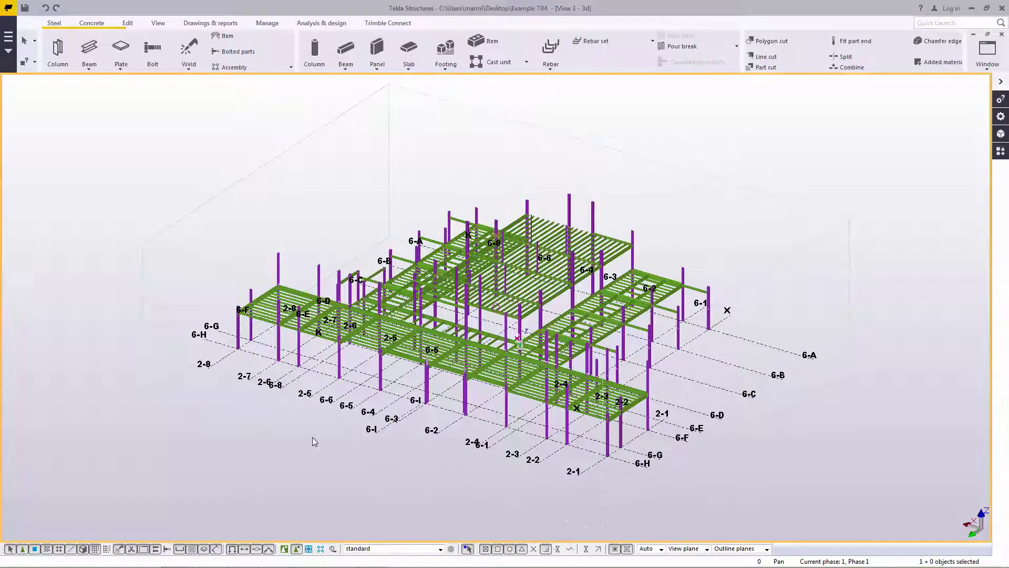
scroll(438, 377, "up", 6)
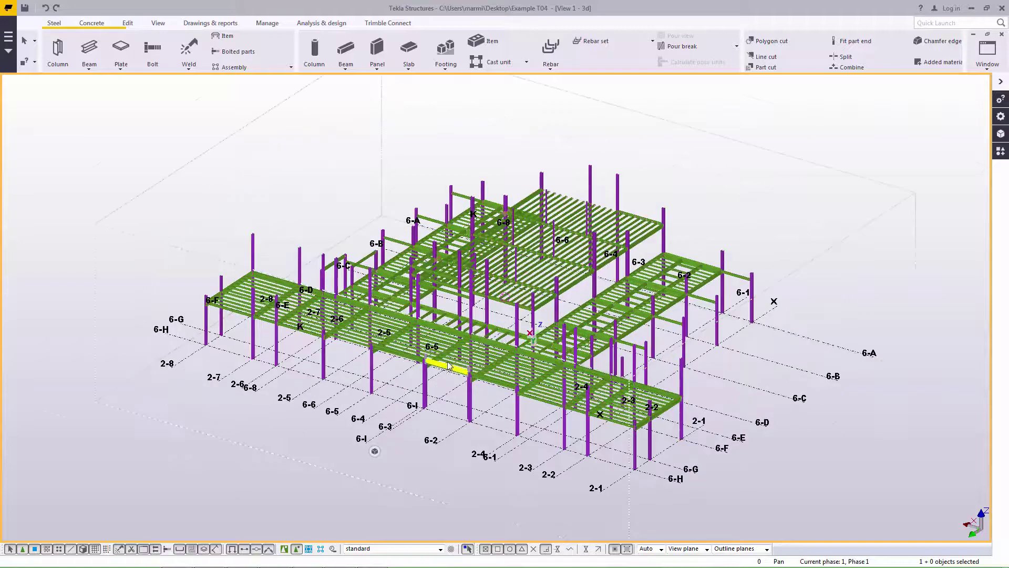
scroll(475, 304, "up", 3)
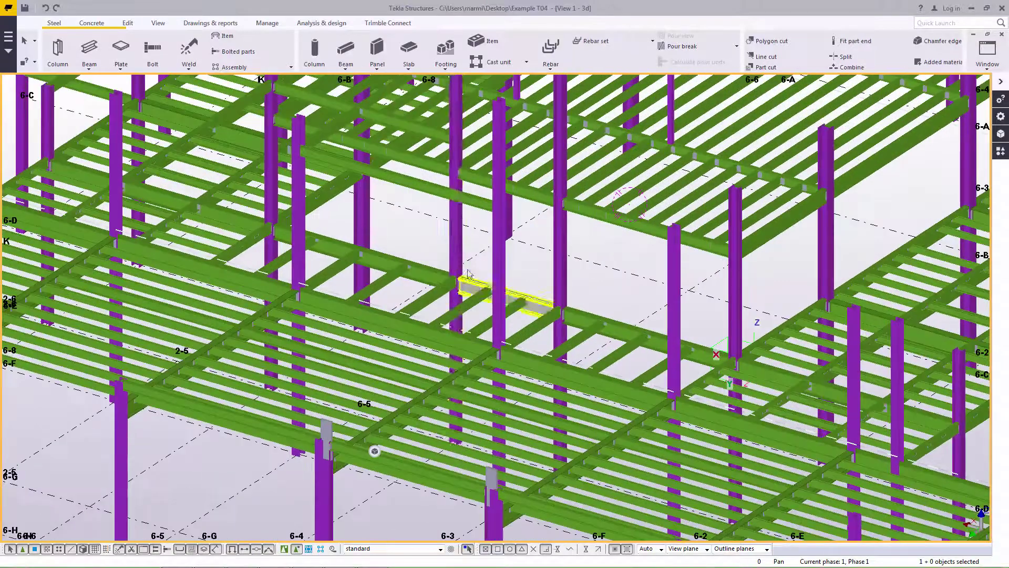
scroll(379, 284, "up", 4)
scroll(371, 283, "down", 2)
scroll(393, 304, "up", 5)
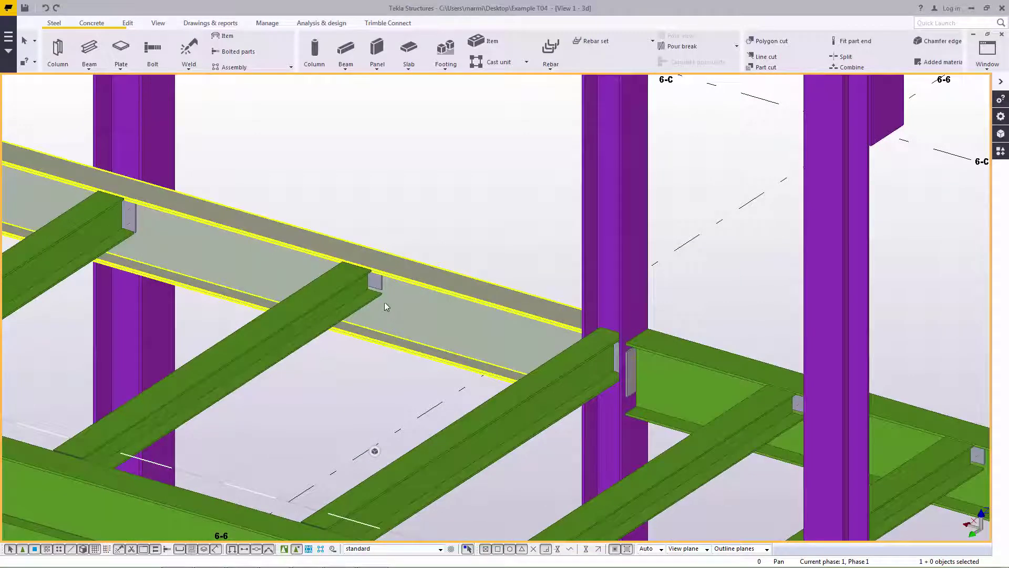
left_click(379, 292)
left_click(380, 290)
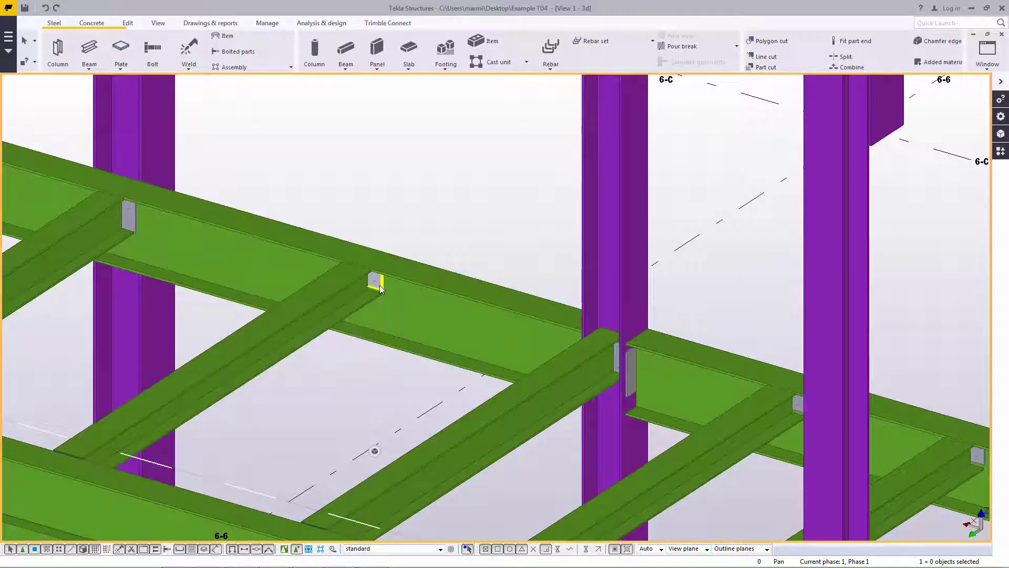
Zoom back out and bring up the 3D view's properties
scroll(368, 375, "down", 3)
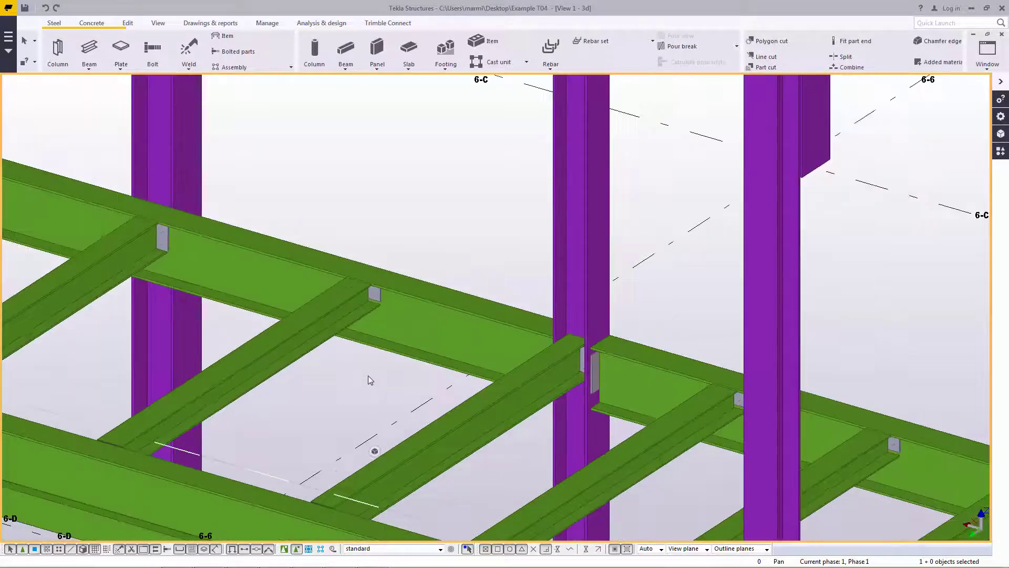
scroll(367, 375, "down", 4)
scroll(366, 375, "up", 2)
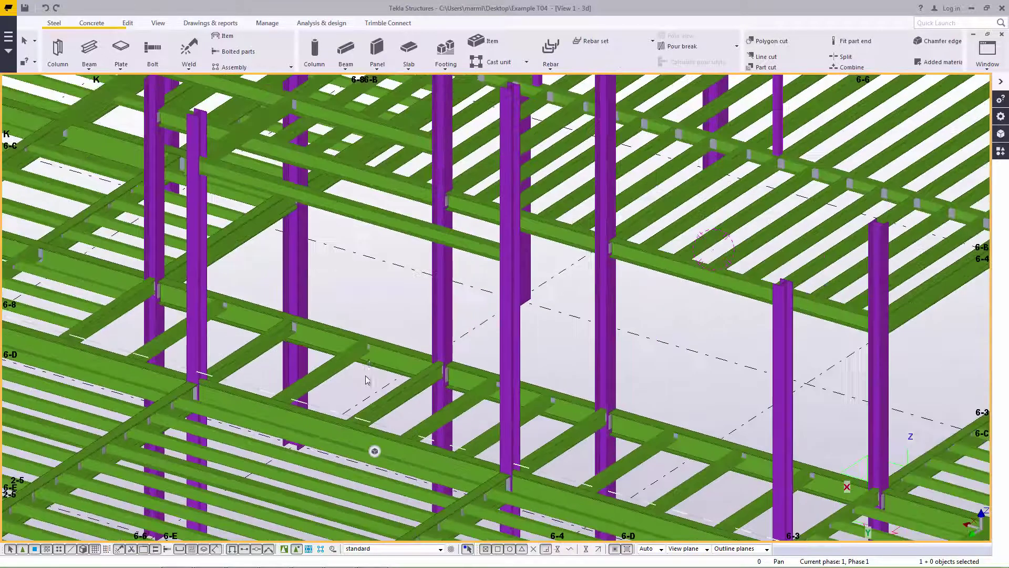
double_click(378, 303)
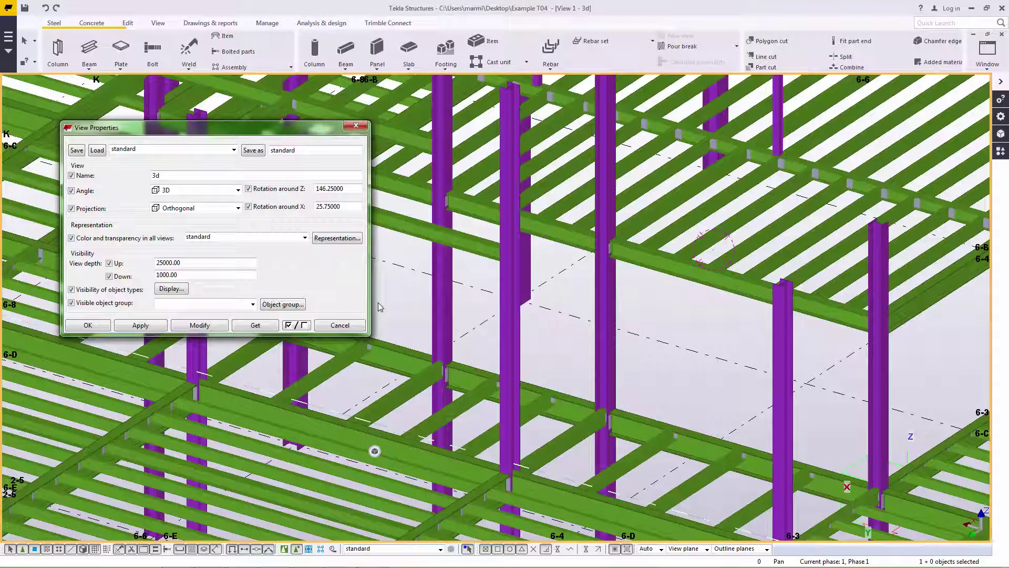
Add an object group filter row on Part Class with the condition Does not equal
left_click(285, 304)
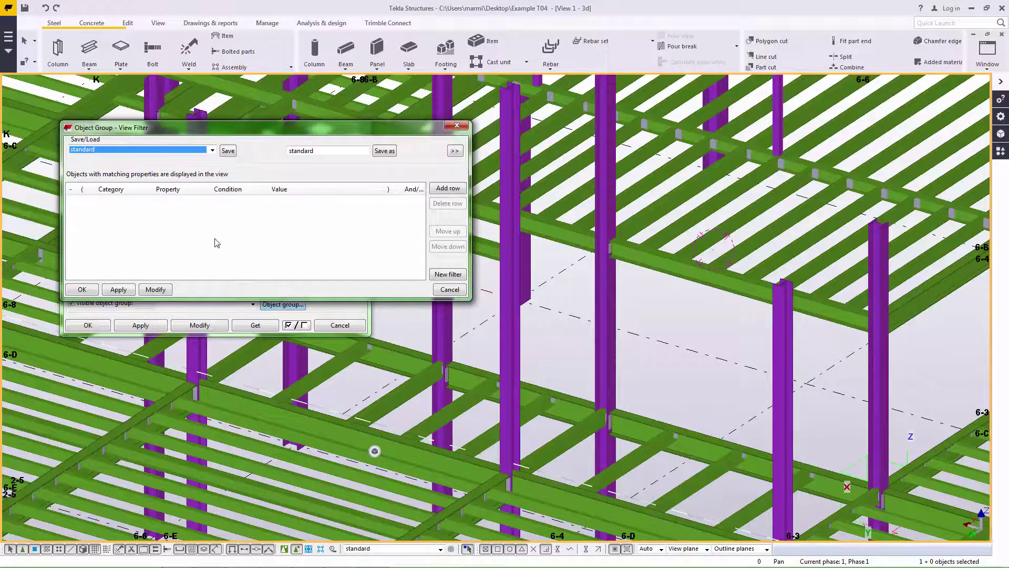
left_click(444, 189)
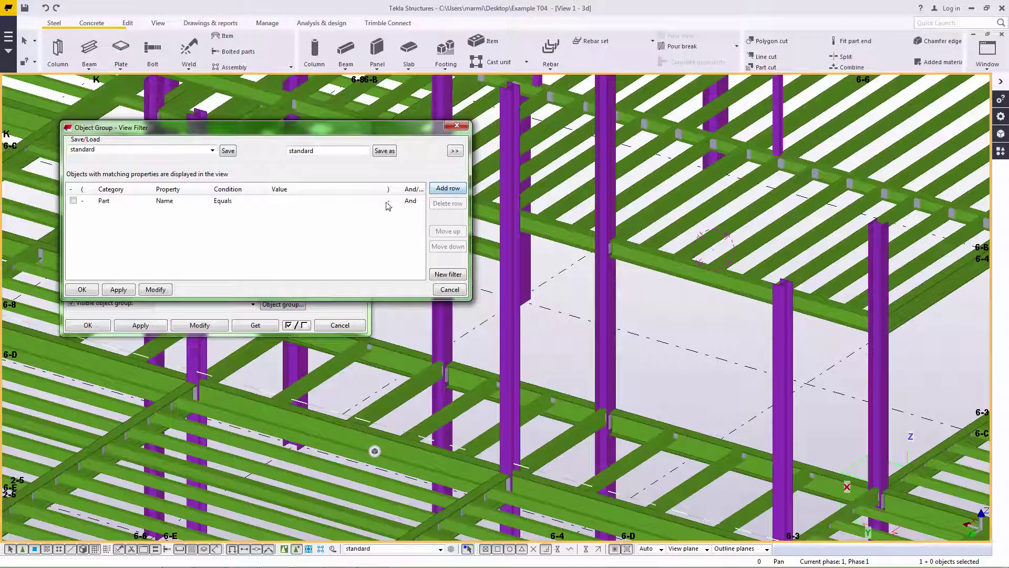
left_click(74, 201)
left_click(177, 204)
left_click(207, 201)
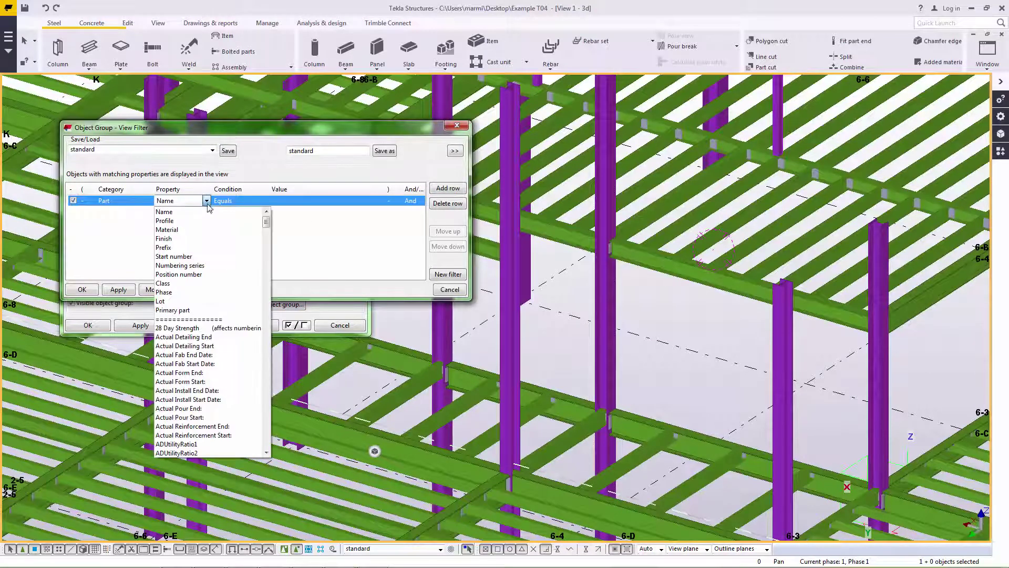
left_click(171, 283)
left_click(259, 201)
left_click(265, 201)
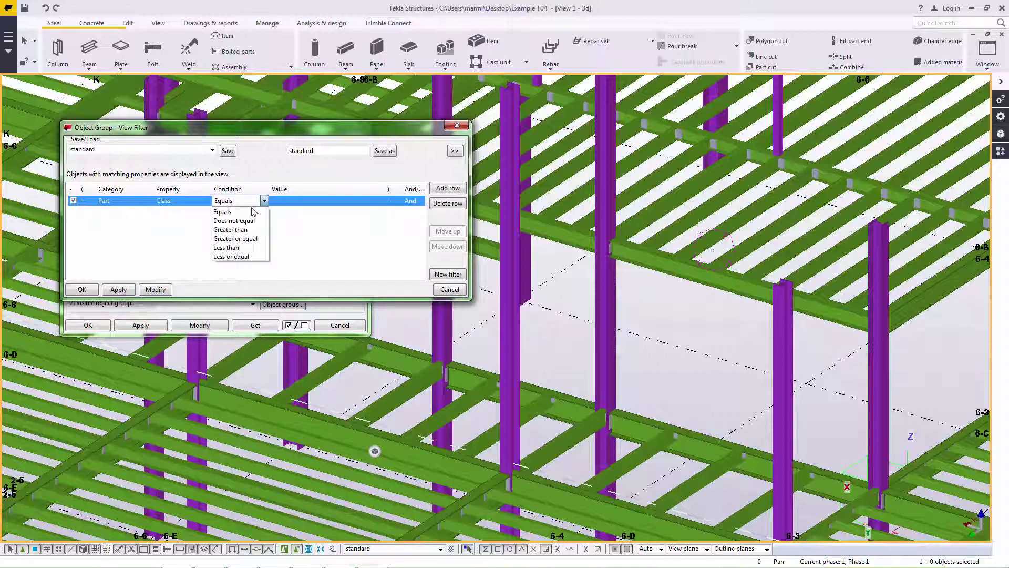
left_click(238, 221)
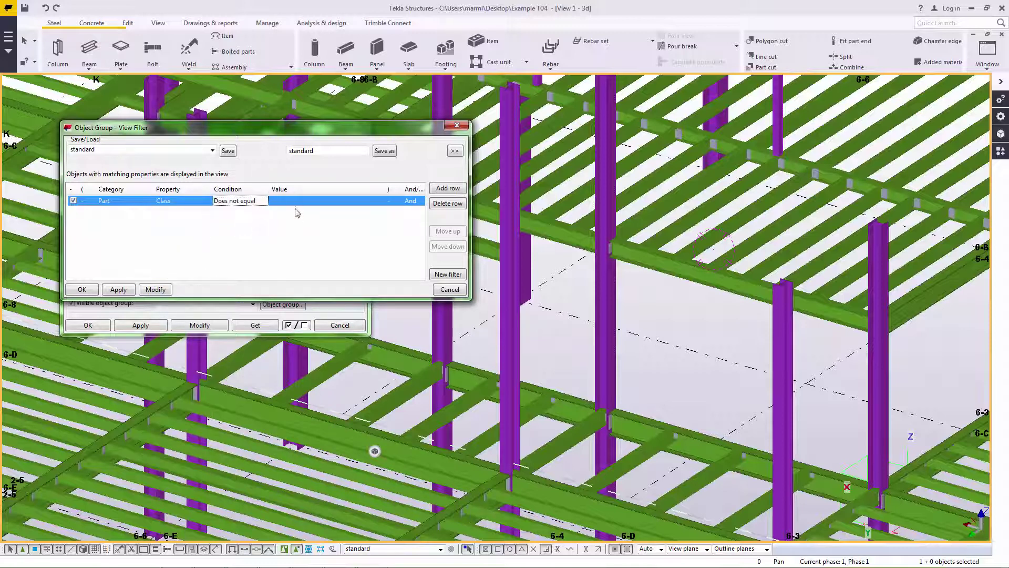
Take the value 99 from a beam in the model and apply the filter
left_click(370, 205)
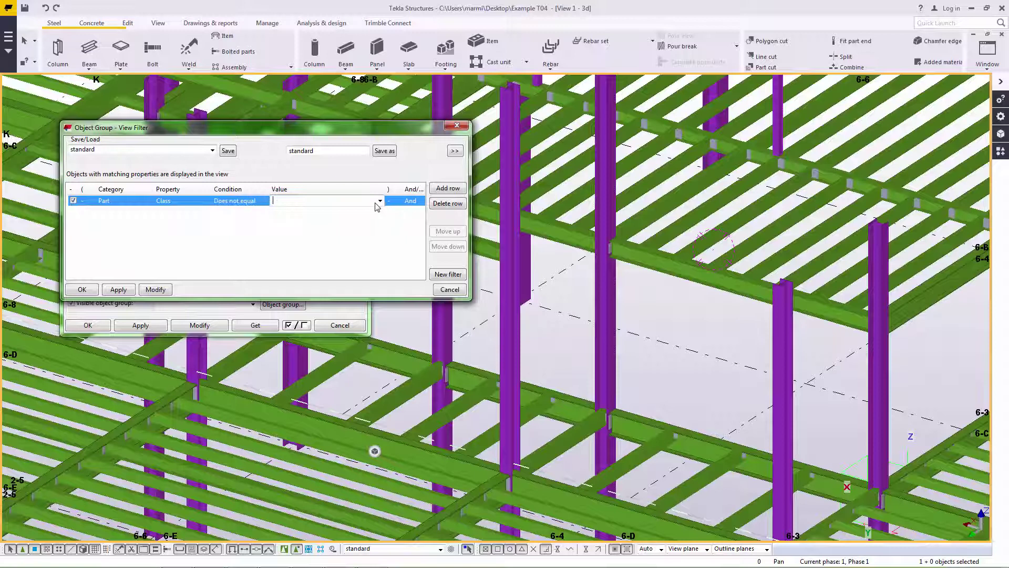
left_click(380, 203)
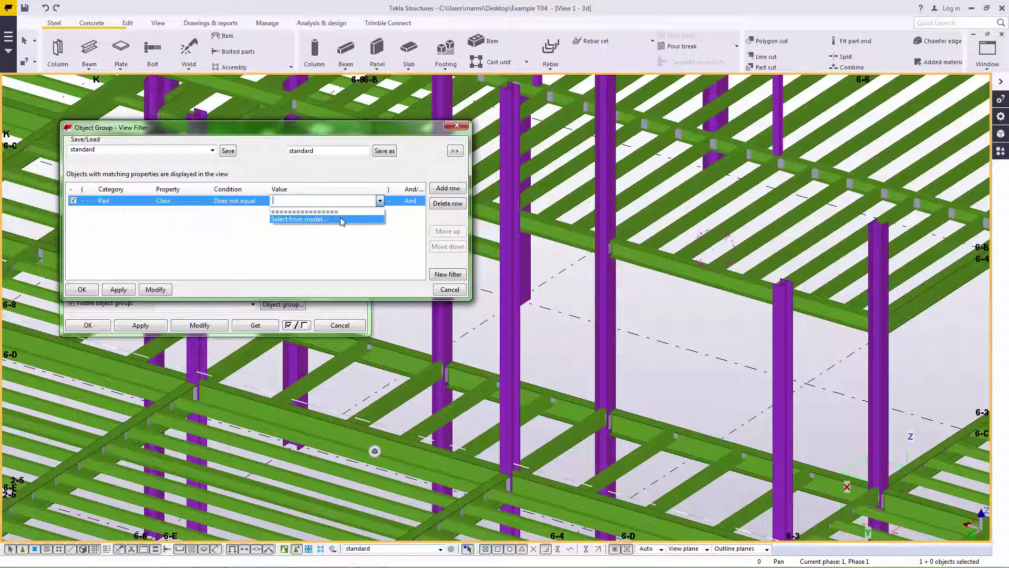
left_click(330, 219)
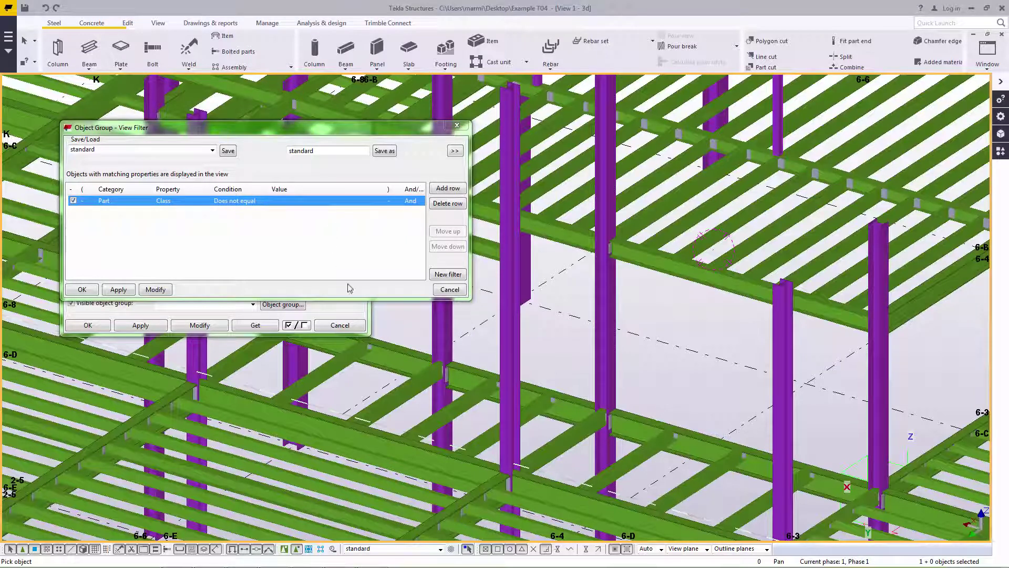
left_click(363, 339)
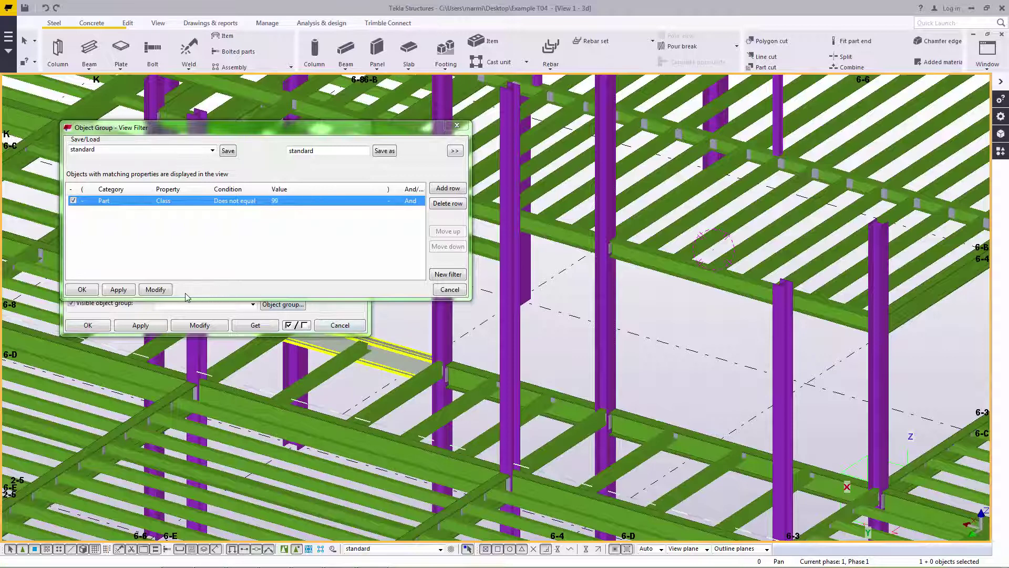
left_click(156, 289)
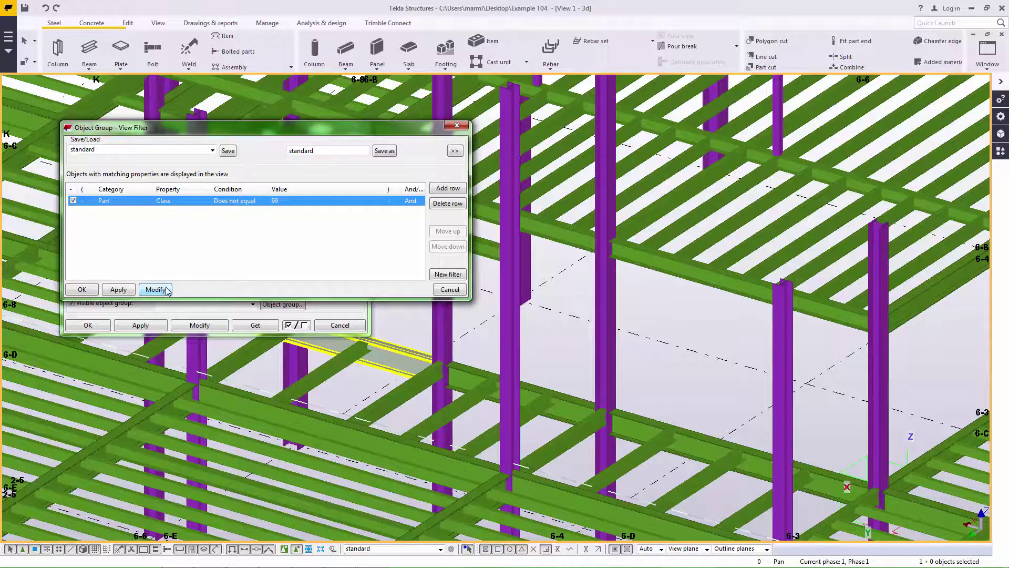
left_click(82, 289)
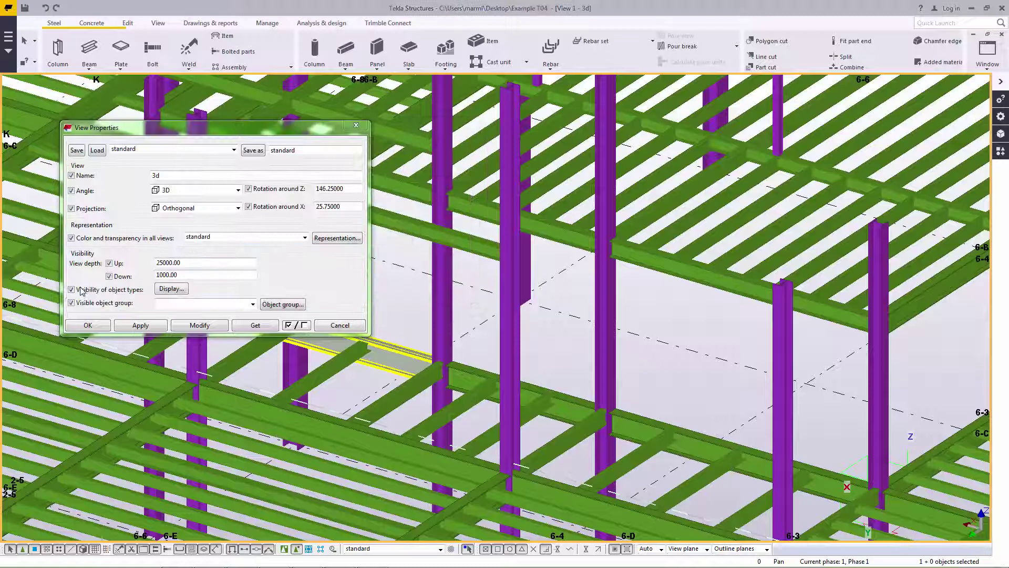
Hide bolts in the model and in components for this view
left_click(171, 289)
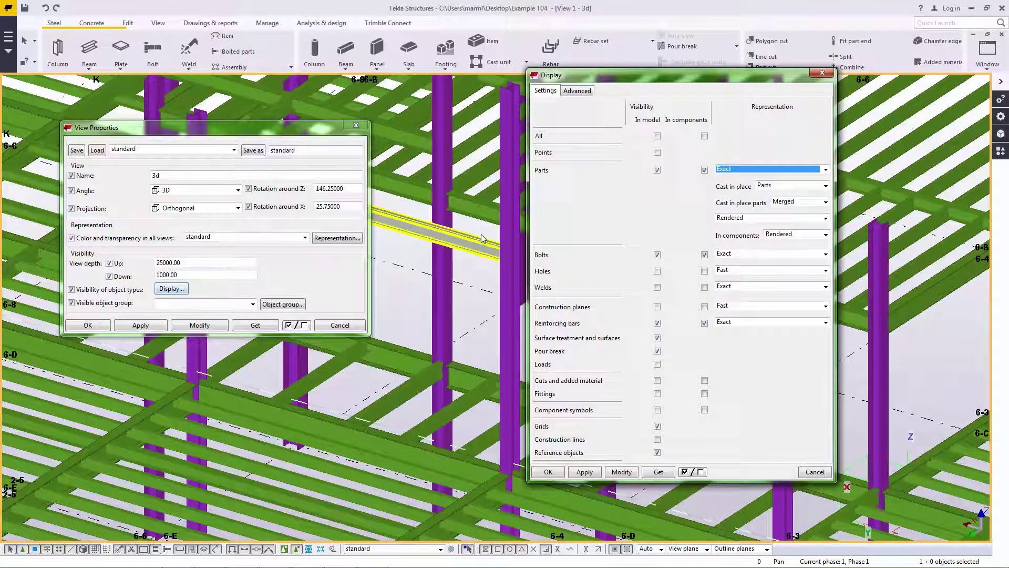
left_click(657, 255)
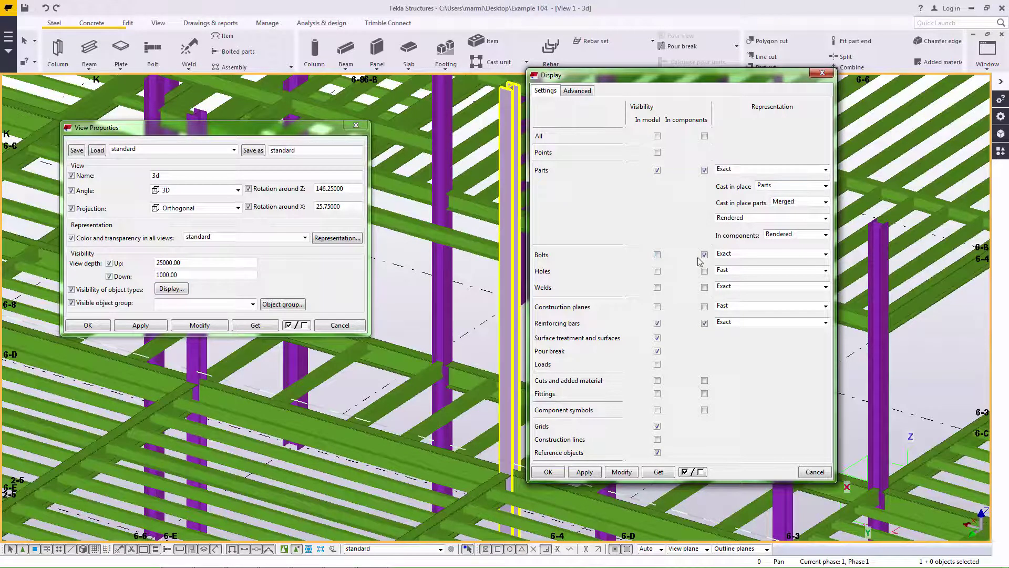
left_click(704, 255)
left_click(622, 472)
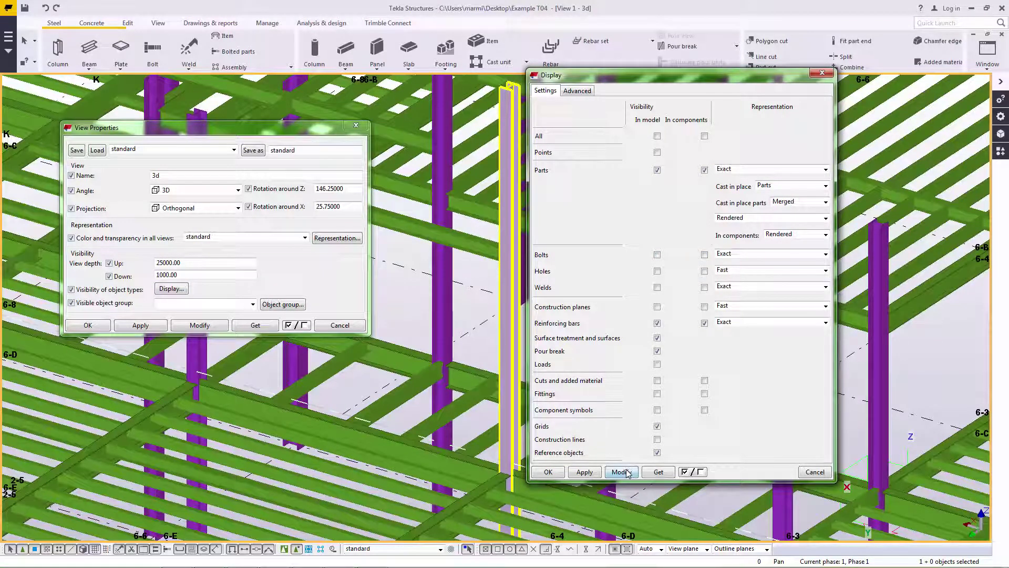
left_click(548, 471)
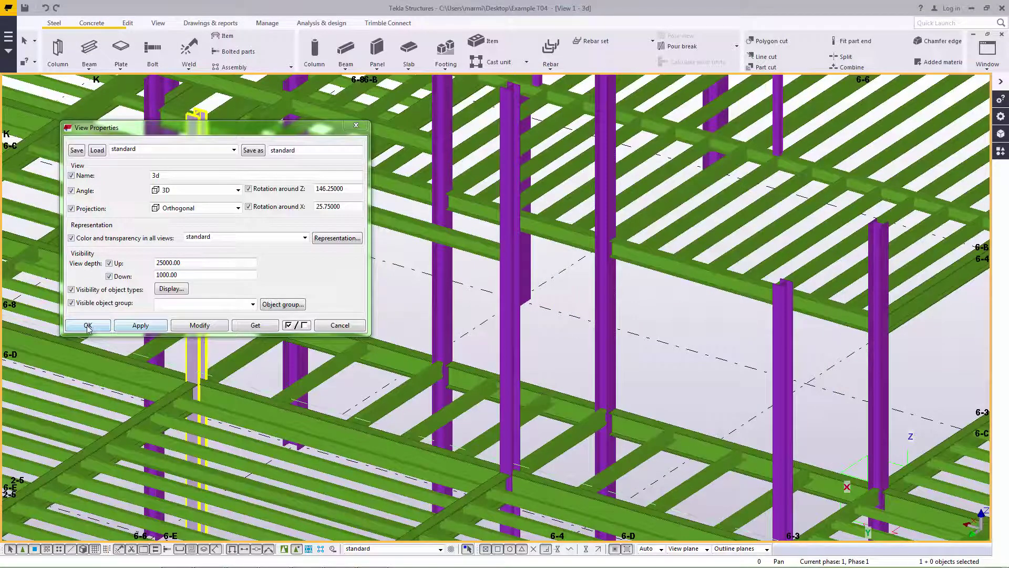
left_click(100, 324)
Area-select the entire structure
scroll(368, 297, "down", 10)
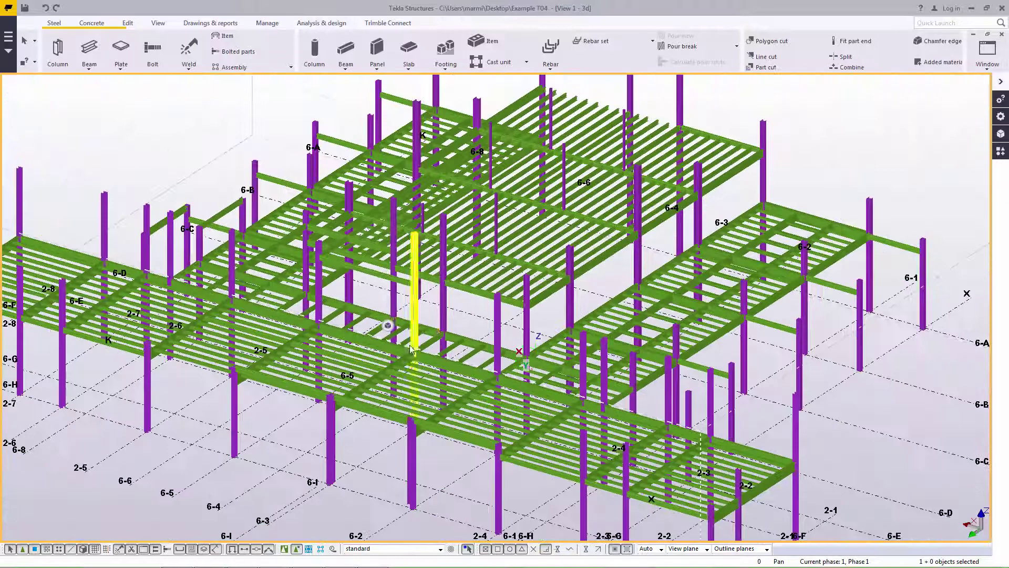
scroll(411, 350, "up", 5)
left_click_drag(468, 281, 101, 418)
scroll(333, 312, "up", 5)
scroll(333, 312, "up", 5)
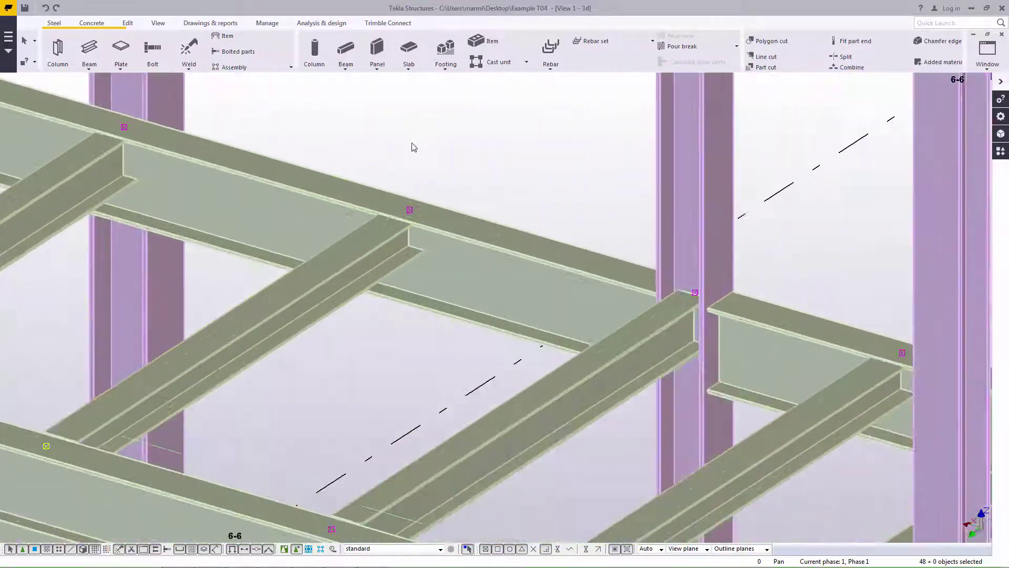
scroll(401, 217, "down", 4)
scroll(401, 217, "down", 3)
left_click(405, 213)
scroll(410, 207, "down", 4)
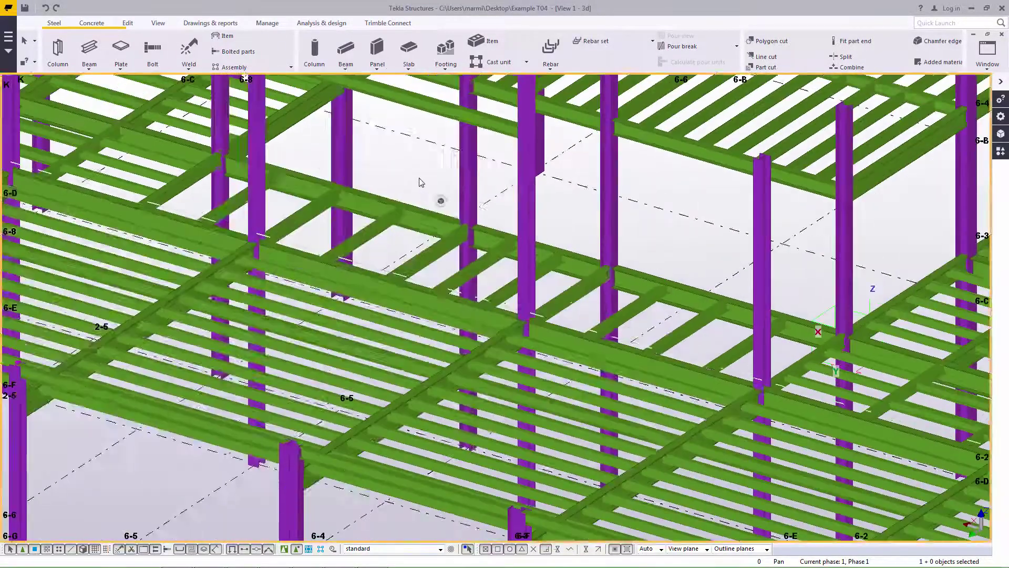
scroll(415, 201, "down", 6)
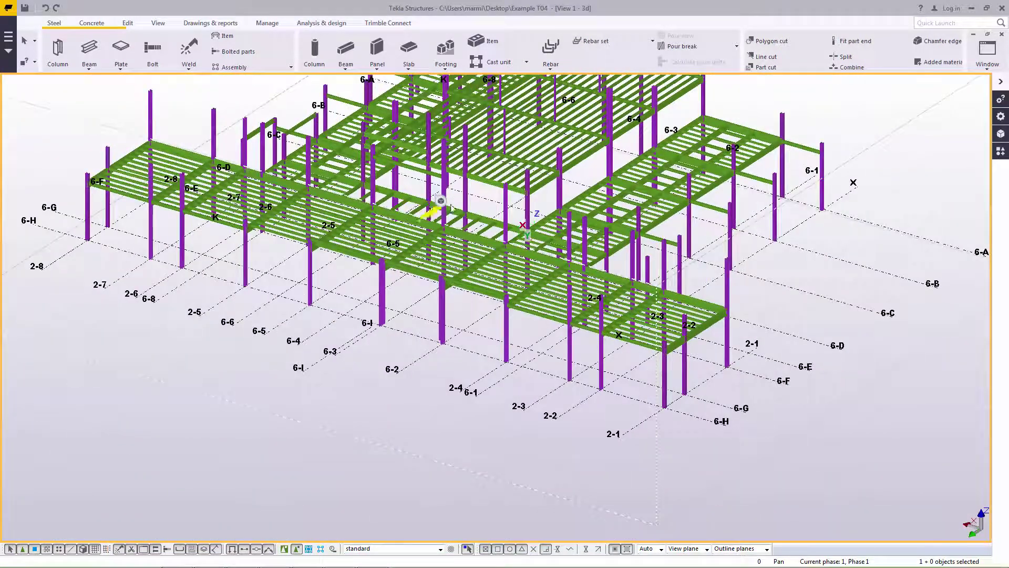
scroll(357, 350, "down", 4)
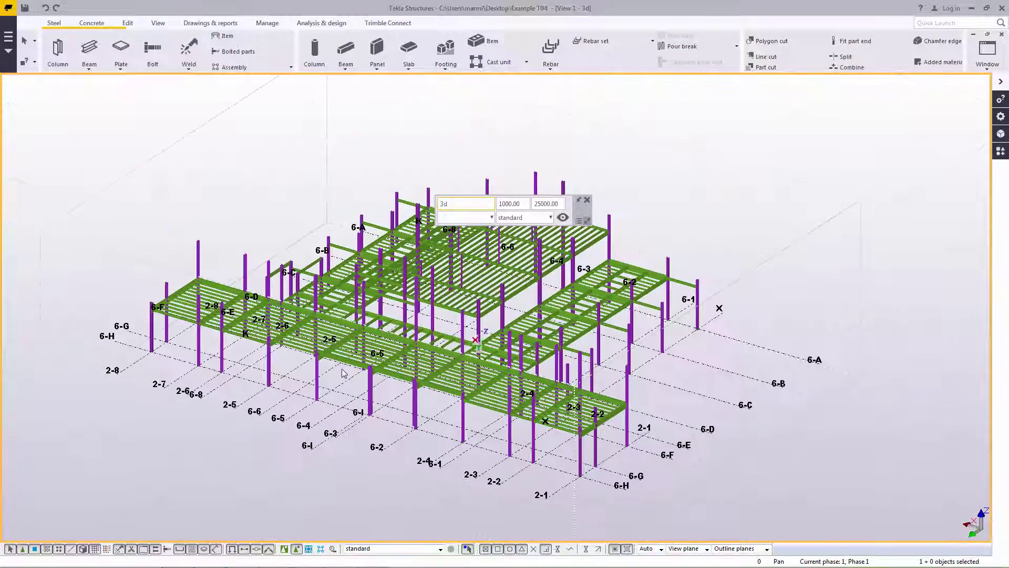
left_click_drag(119, 129, 796, 513)
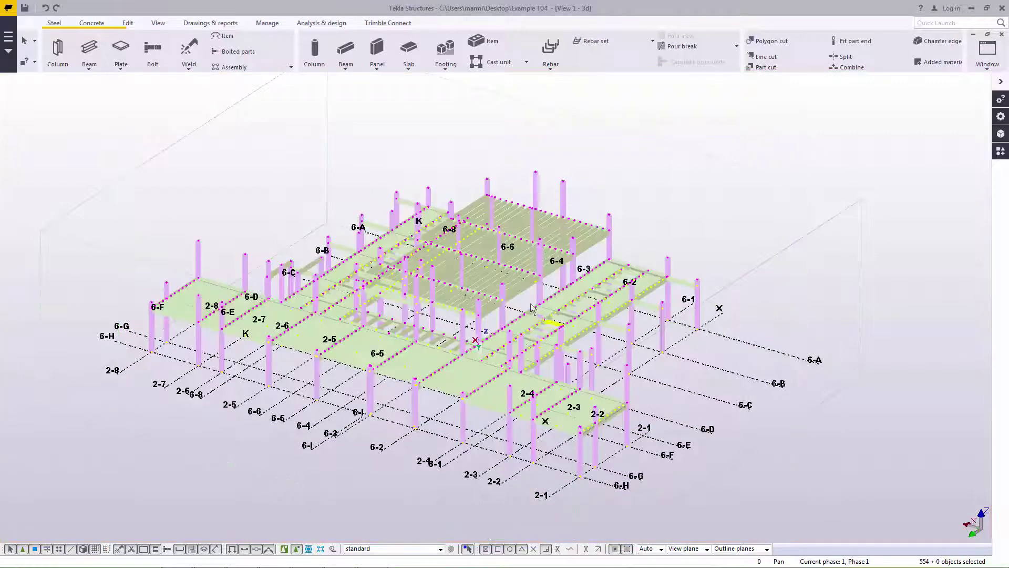
Start the export to Tekla Structural Designer
left_click(8, 8)
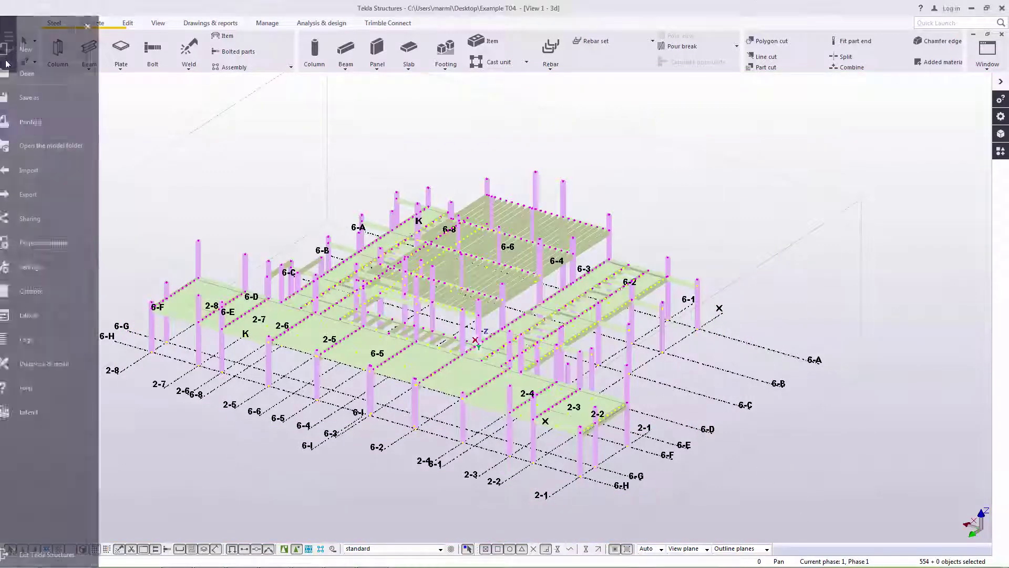
left_click(43, 195)
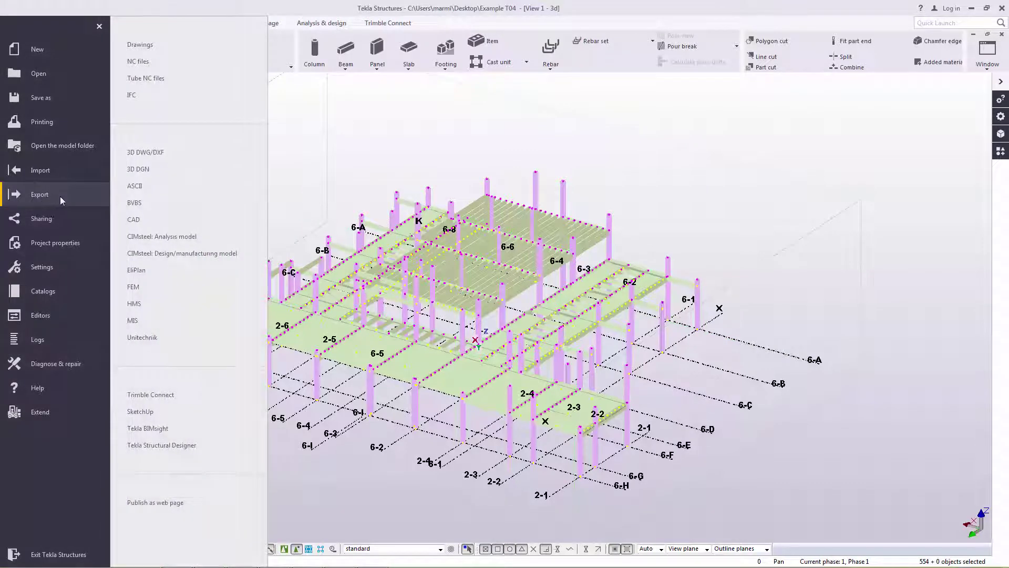
left_click(174, 446)
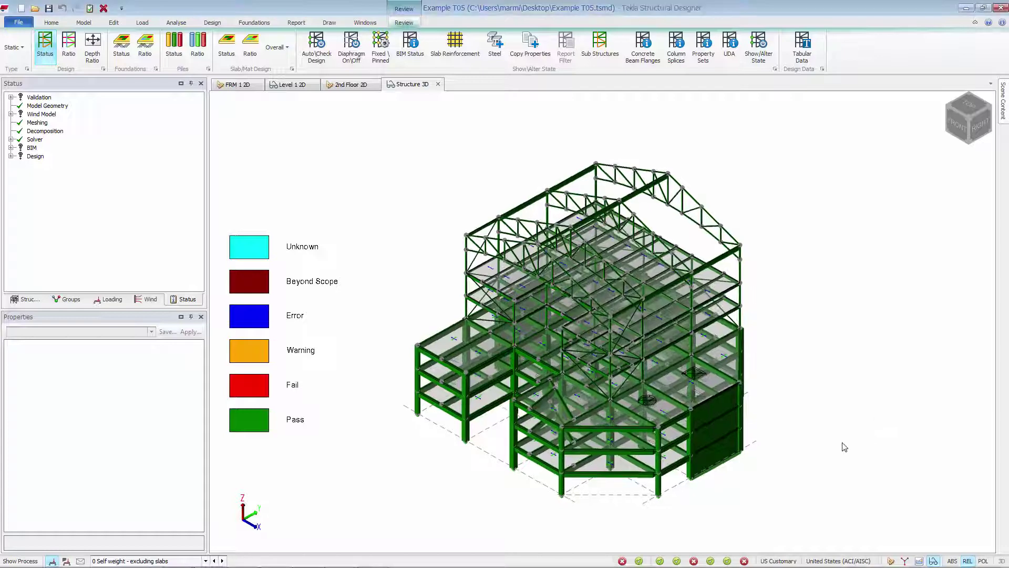
Orbit the Example T05 model, reset to the default isometric view, and show the Home tab
middle_click_drag(845, 447, 366, 447)
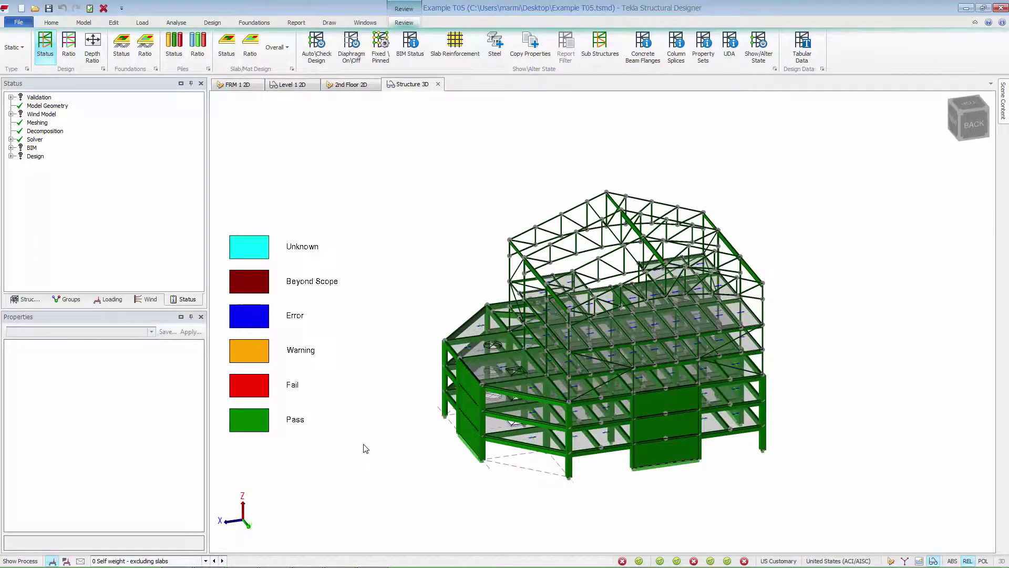
key("Home")
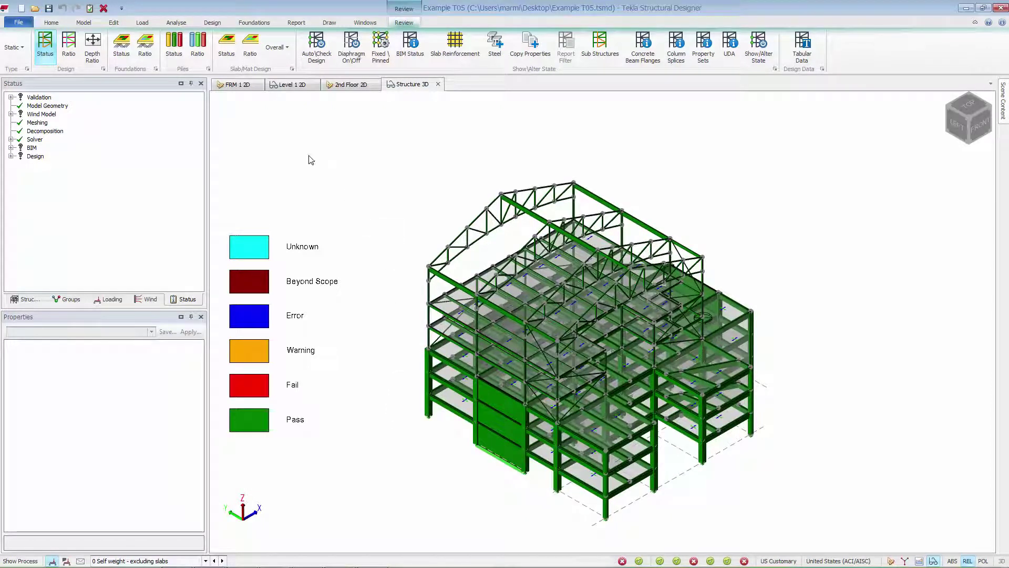
left_click(52, 22)
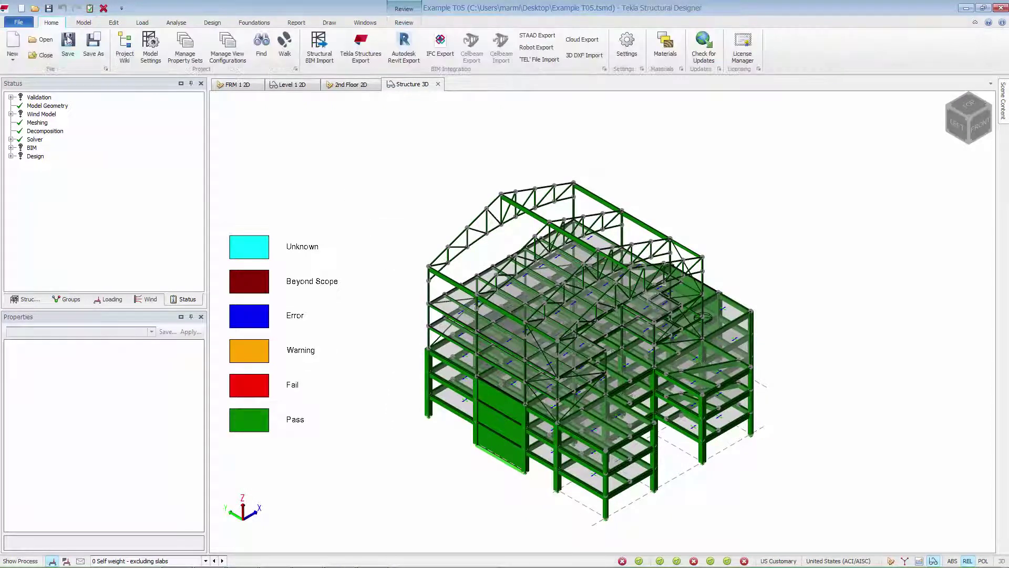
Run the Tekla Structures Export wizard with analysis results included, accepting default settings and mappings
left_click(362, 55)
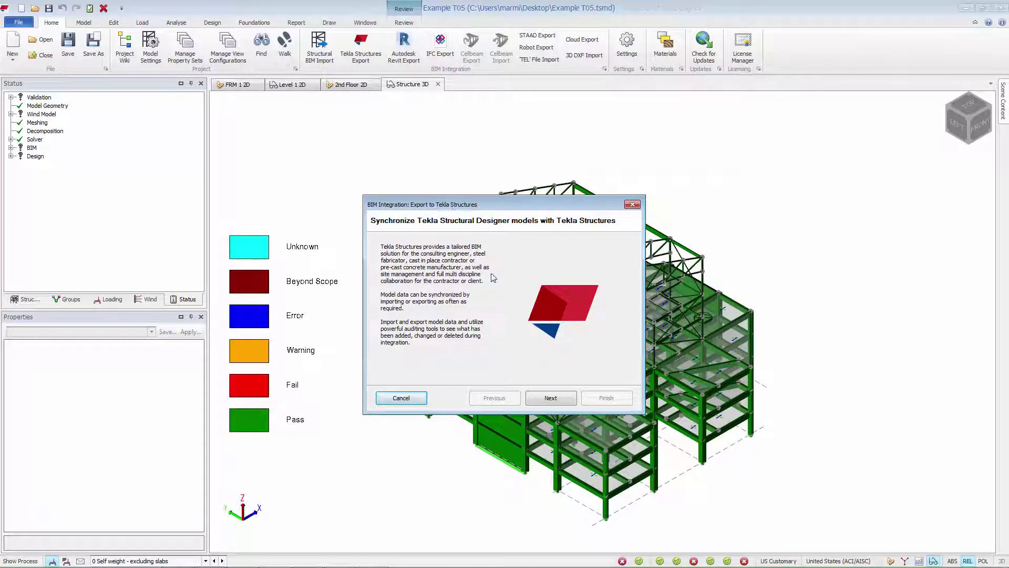
left_click(550, 399)
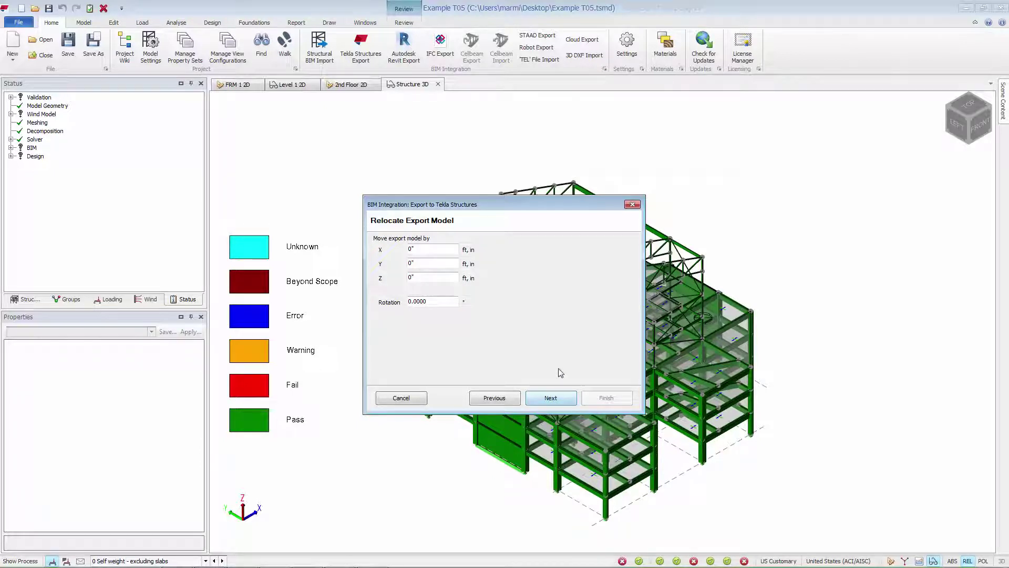
left_click(573, 402)
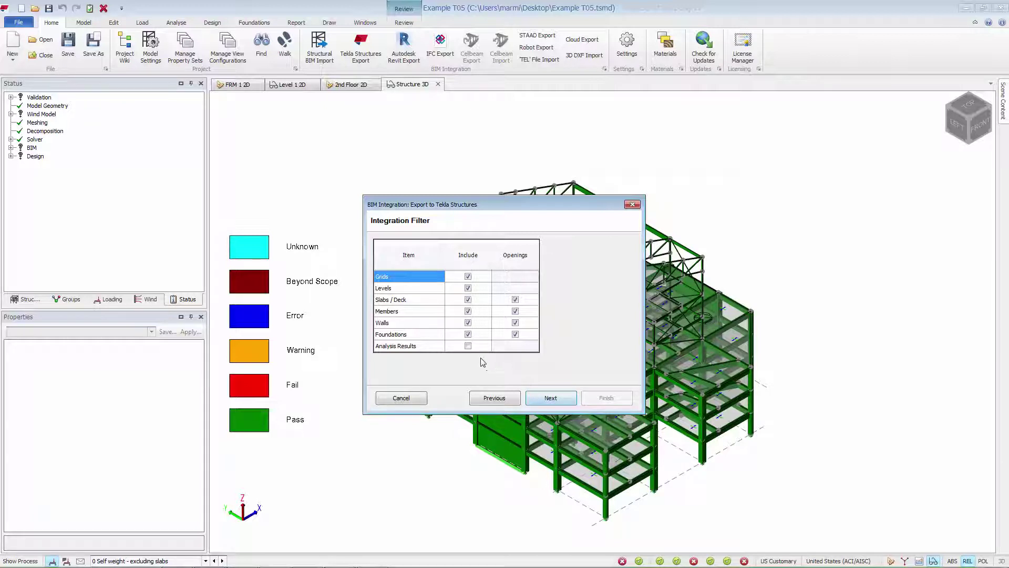
left_click(467, 347)
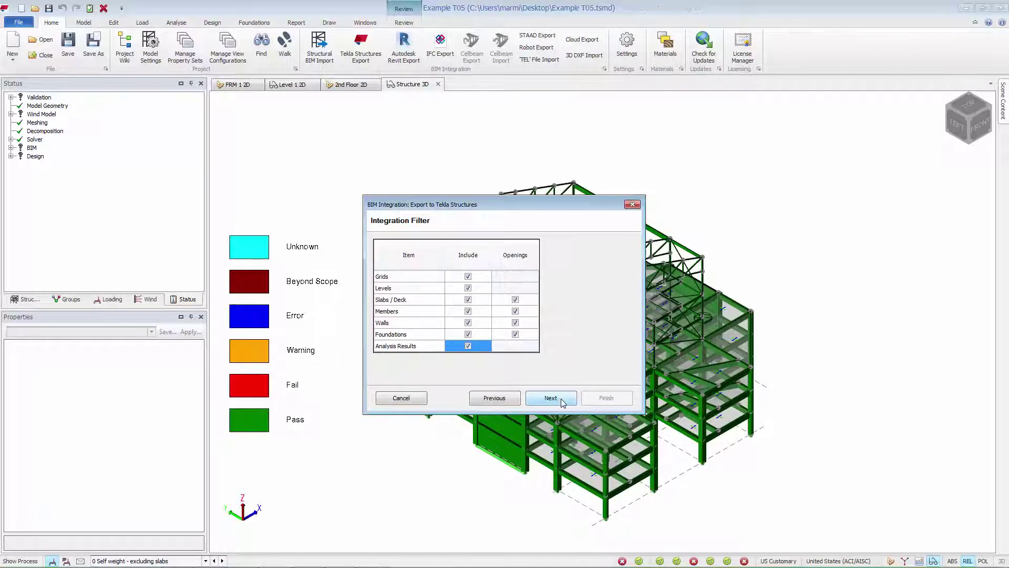
left_click(563, 403)
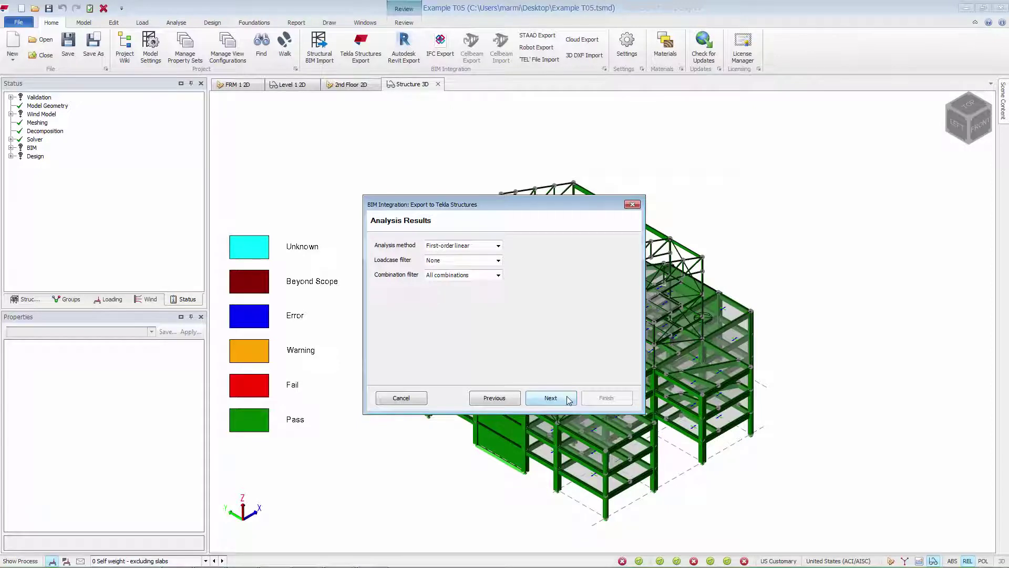
left_click(568, 401)
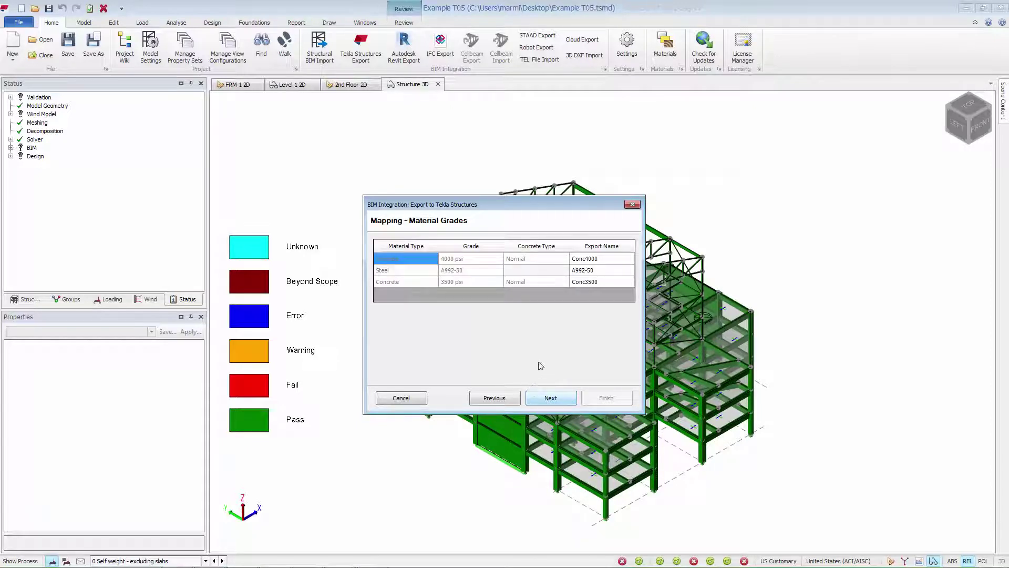
left_click(569, 397)
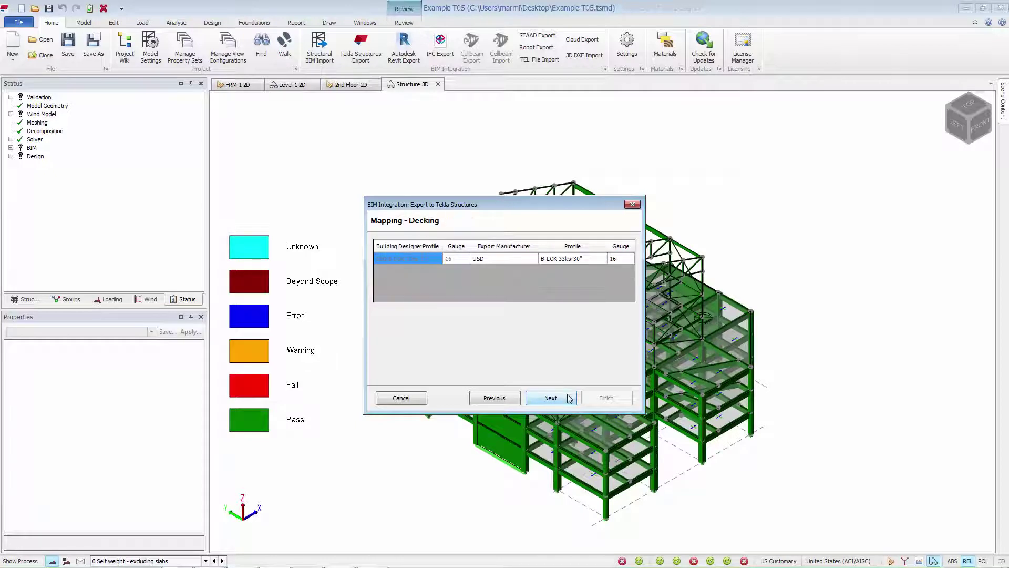
left_click(569, 399)
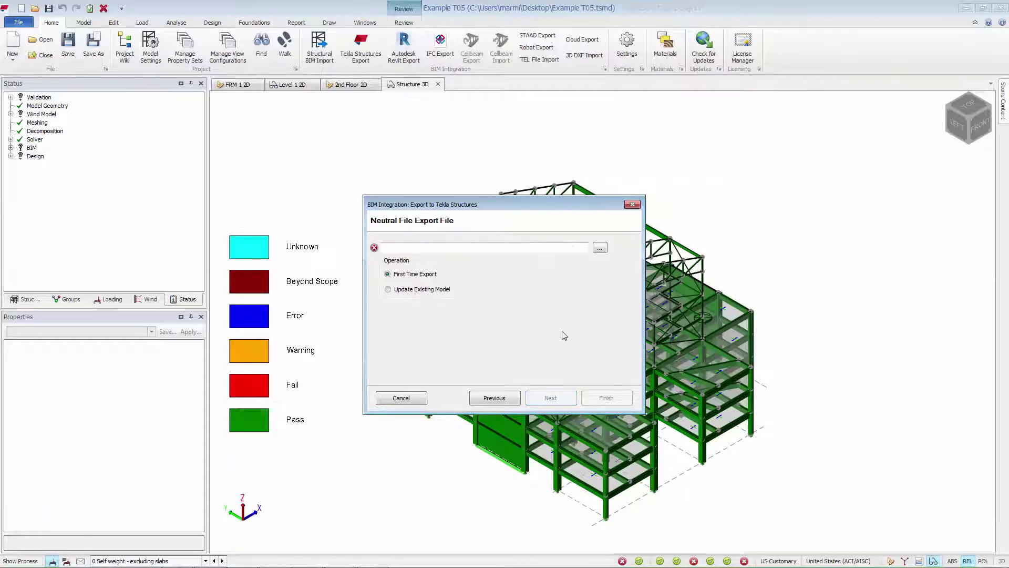
Save the export as Ex05.cxl on the Desktop and finish the first-time export
left_click(599, 248)
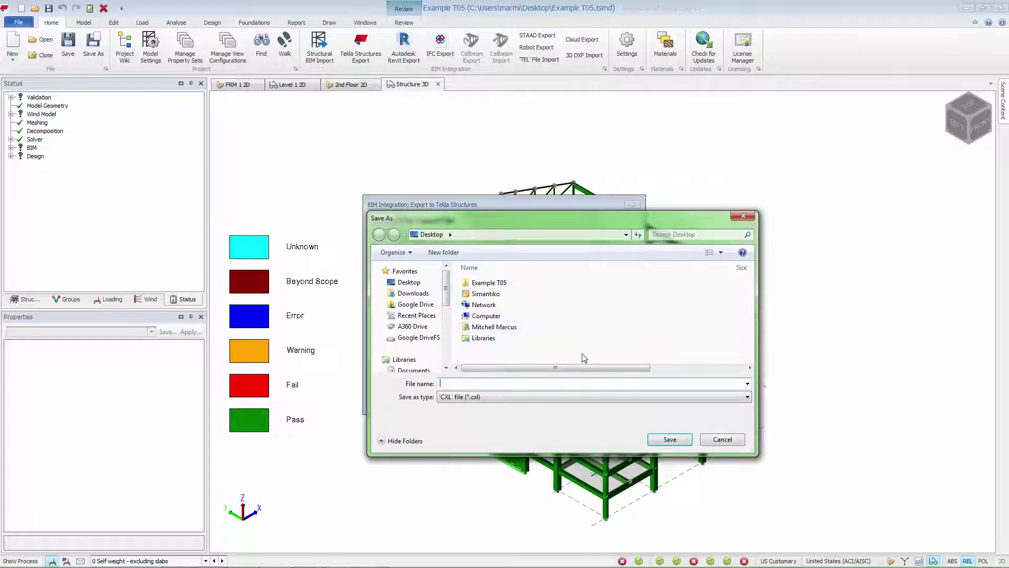
type("Ex")
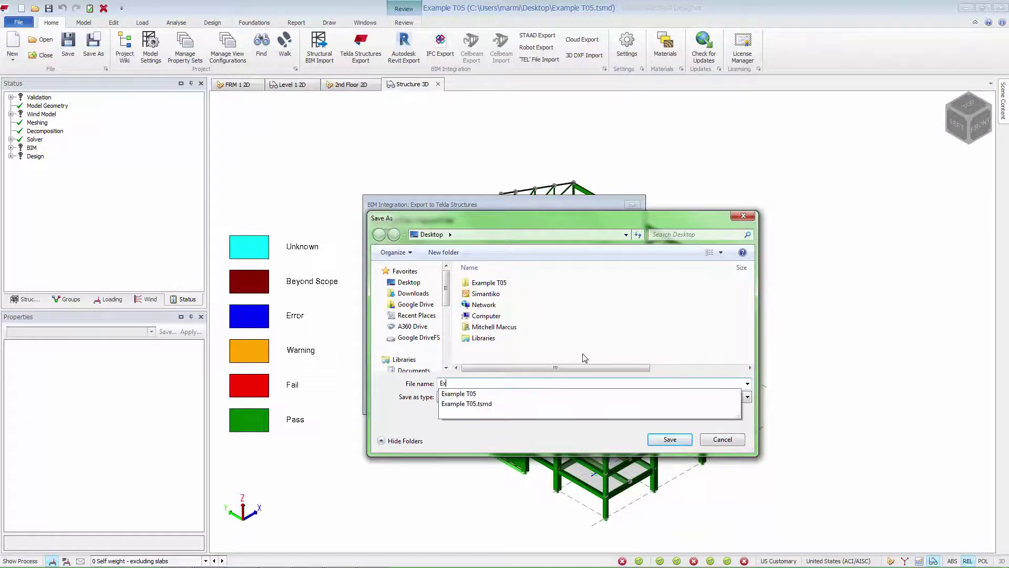
type("05")
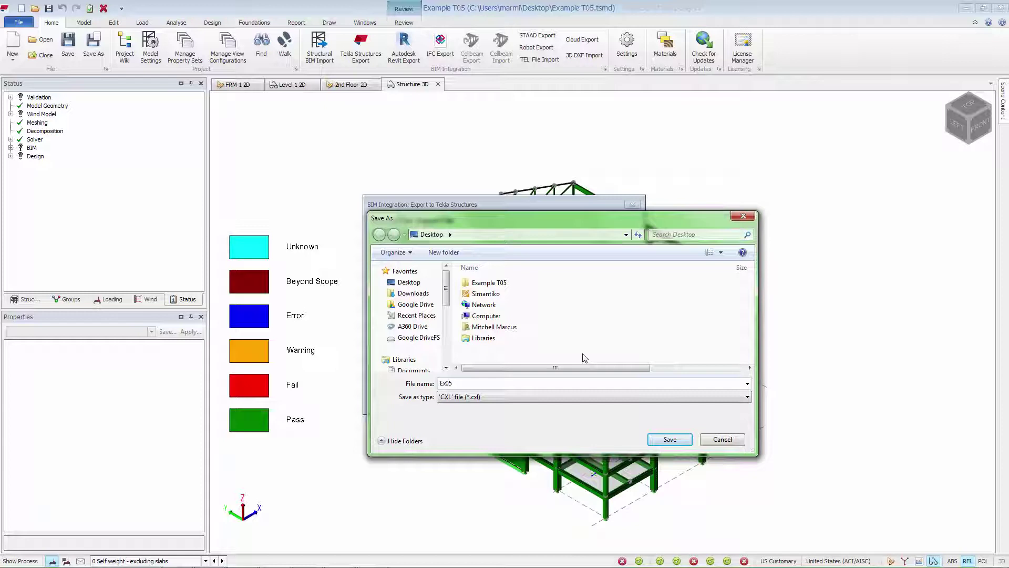
key("Return")
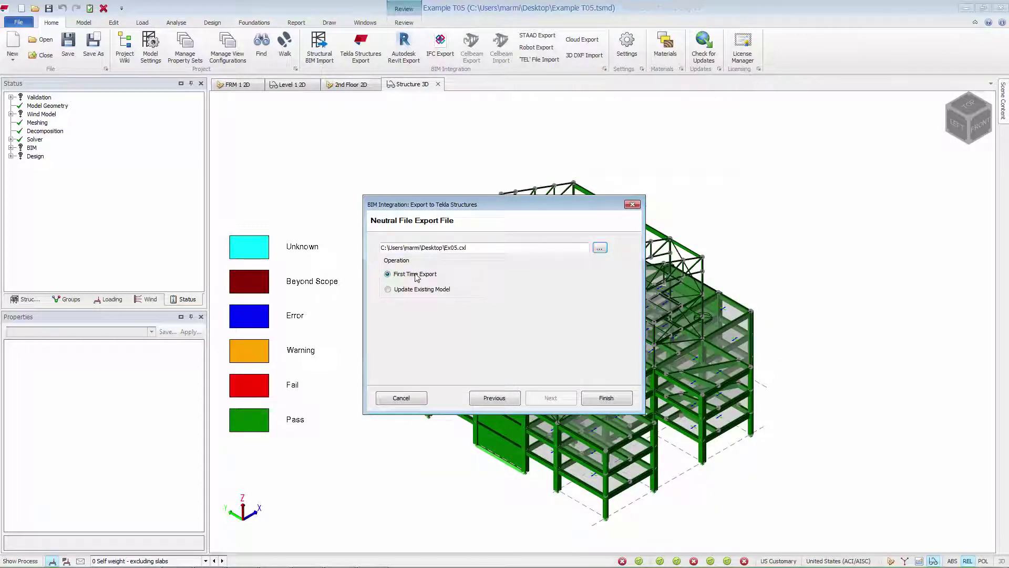
left_click(604, 400)
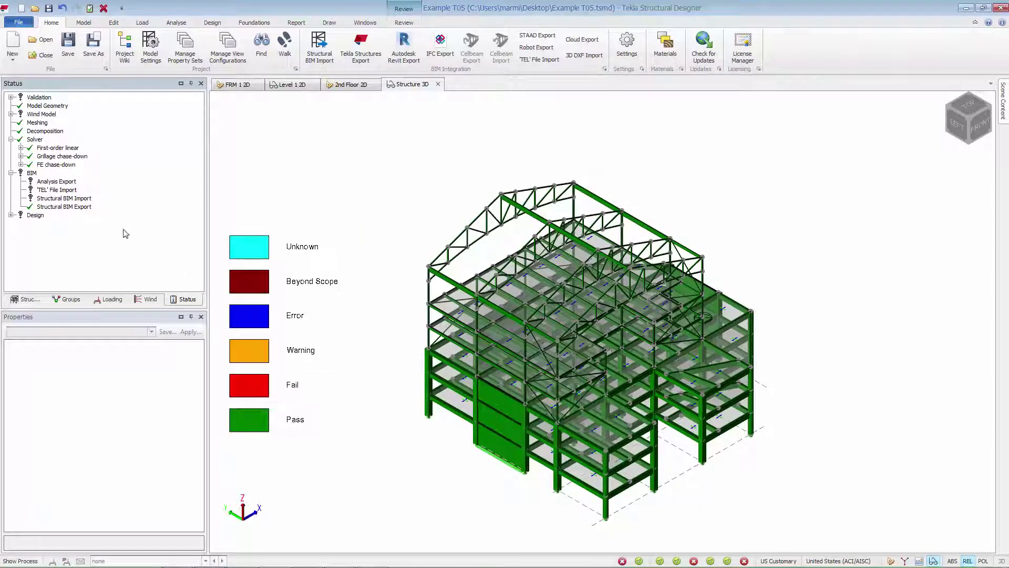
Check the Structural BIM Export status, then switch to Tekla Structures
left_click(72, 208)
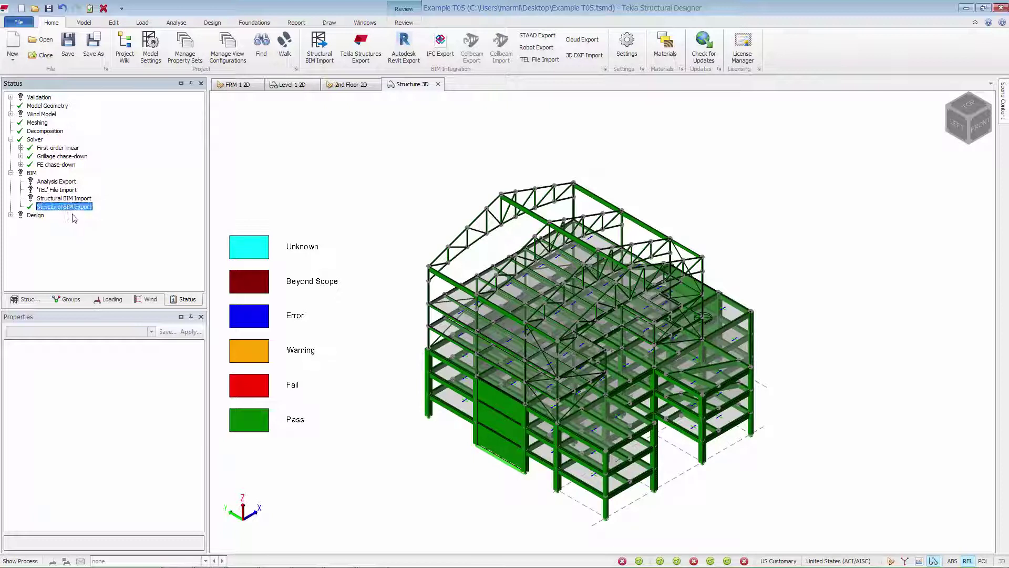
left_click(372, 345)
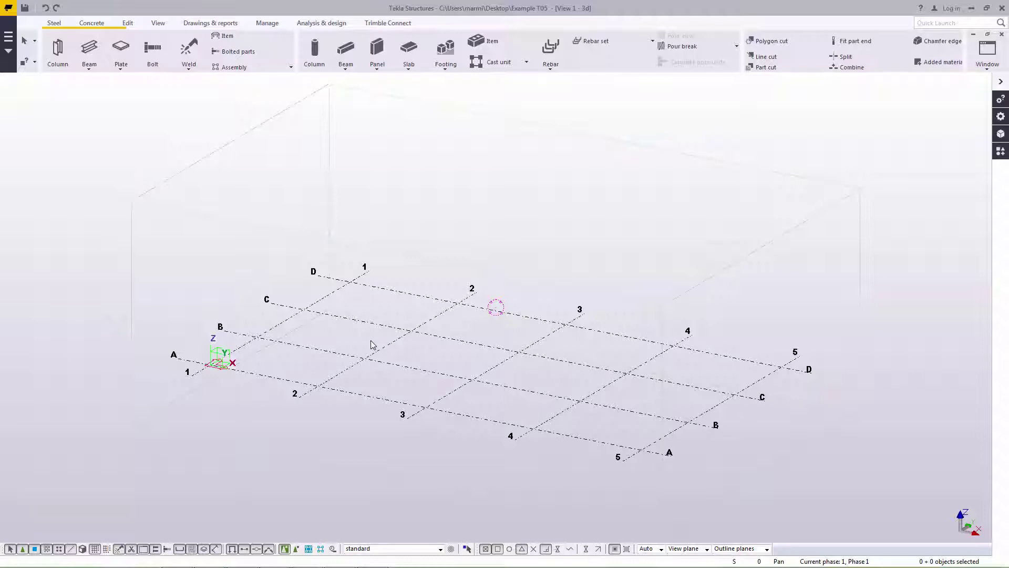
Start the Tekla Structural Designer import and pick Ex05.cxl from the Desktop as its file
left_click(108, 205)
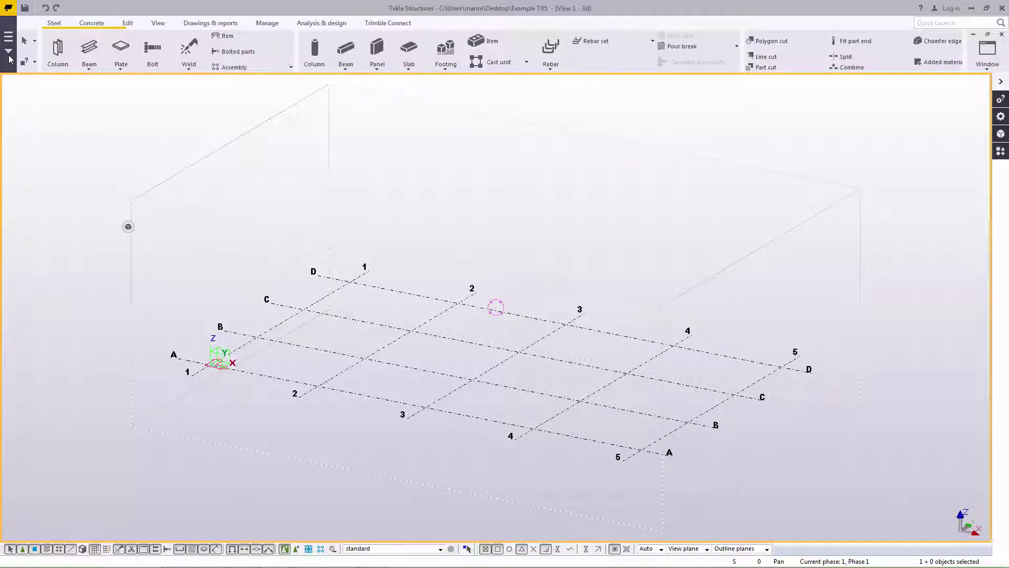
left_click(8, 8)
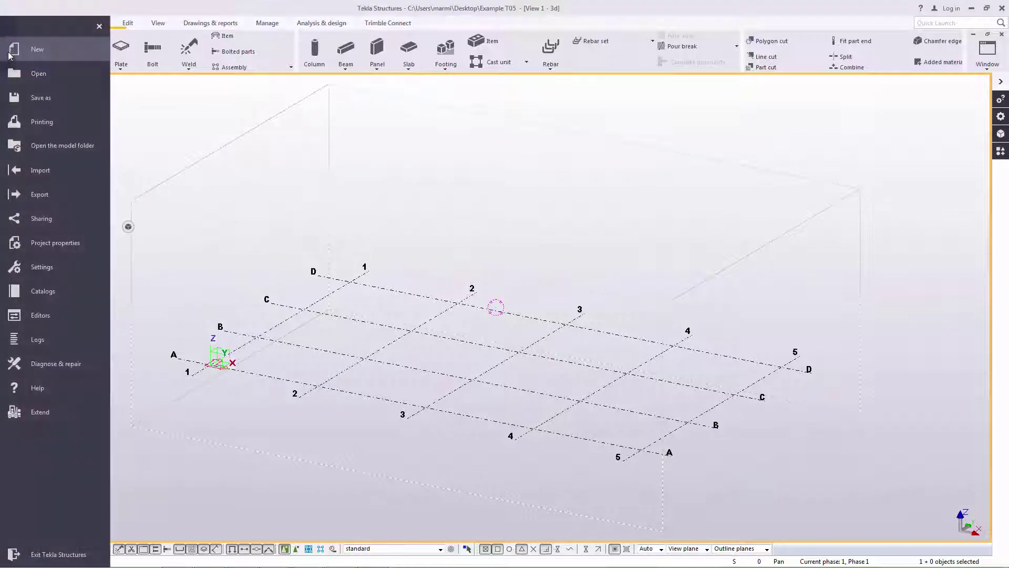
left_click(57, 167)
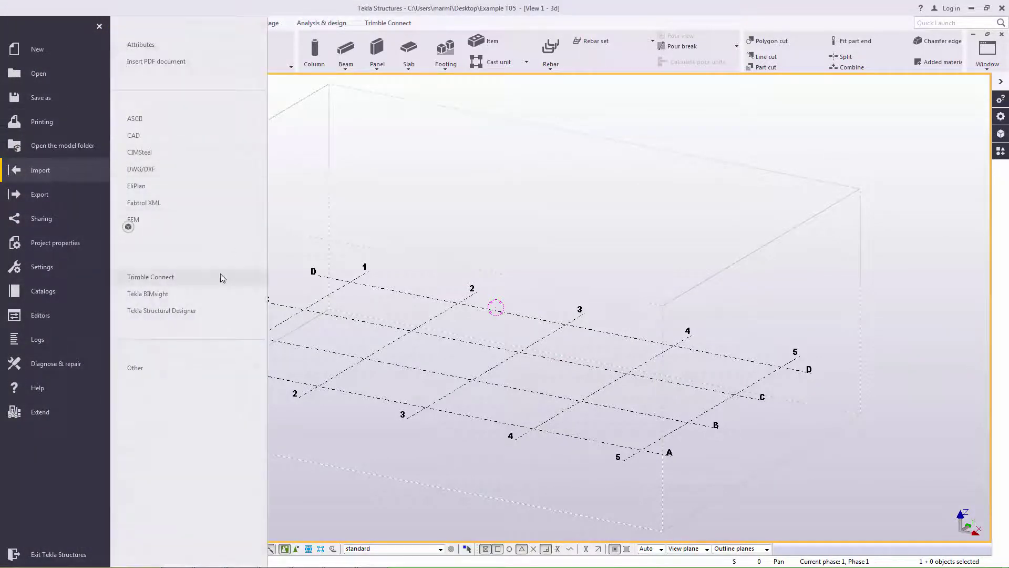
left_click(214, 312)
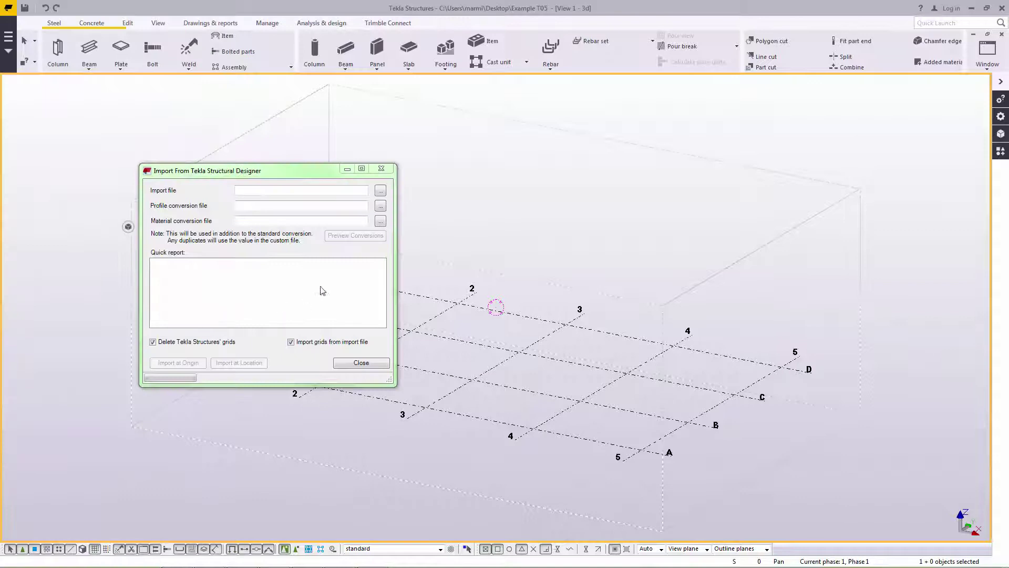
left_click(381, 191)
scroll(240, 239, "up", 2)
left_click(197, 253)
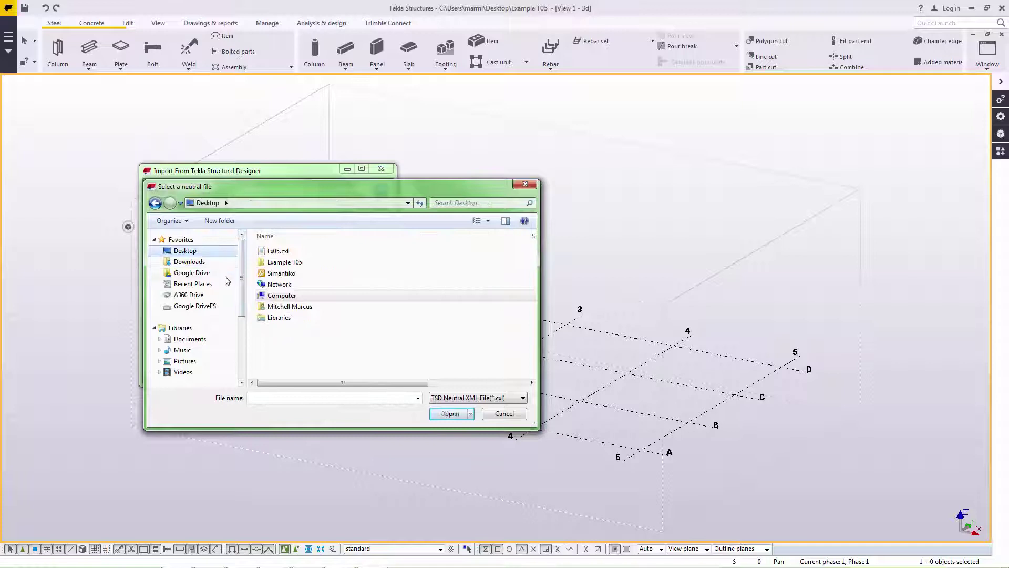
left_click(278, 252)
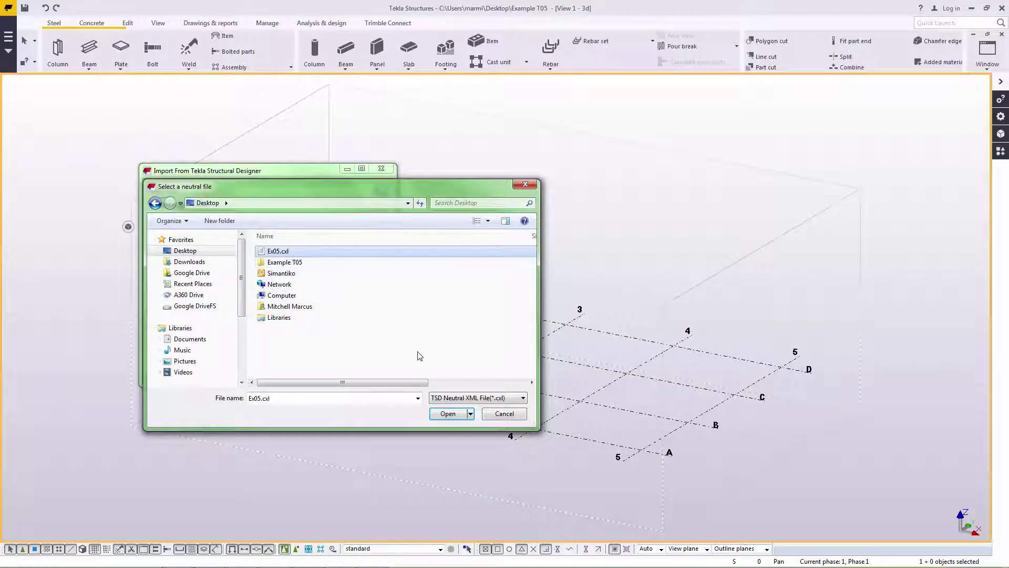
left_click(447, 413)
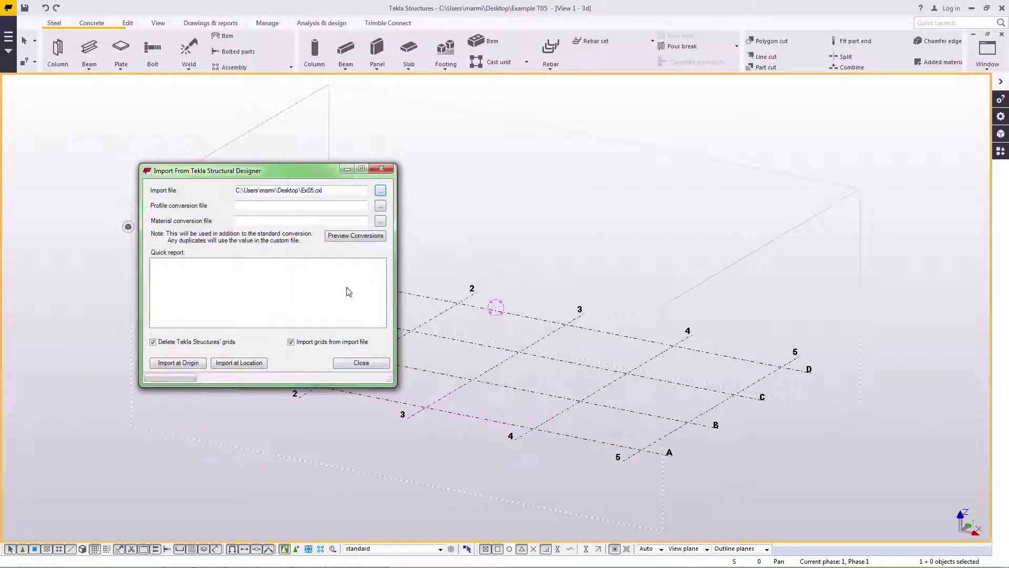
Preview the profile and material conversions, then import Ex05.cxl at the global origin
left_click(332, 238)
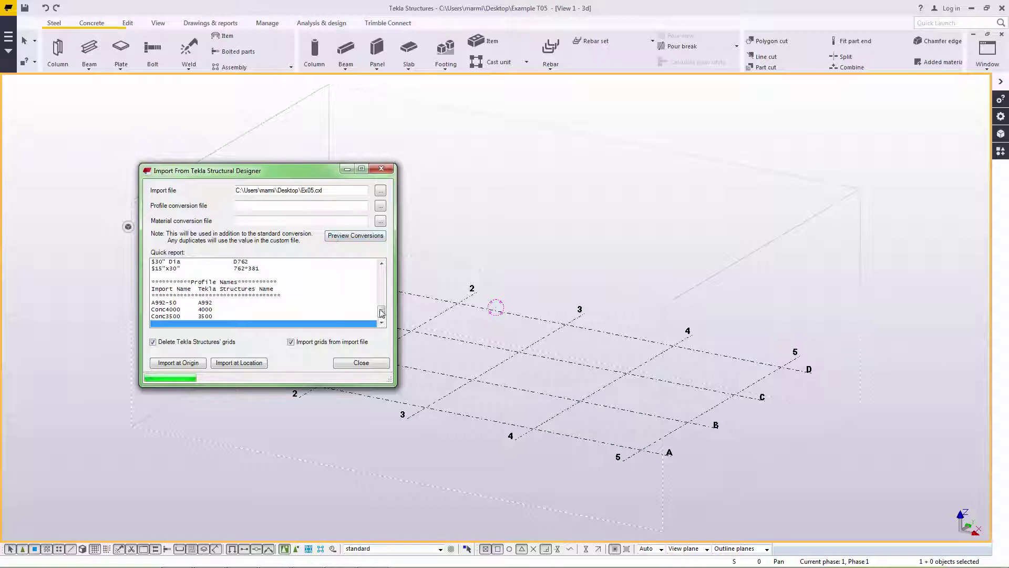
mouse_move(381, 311)
left_mouse_down()
mouse_move(381, 273)
mouse_move(381, 314)
left_mouse_up()
left_click(190, 364)
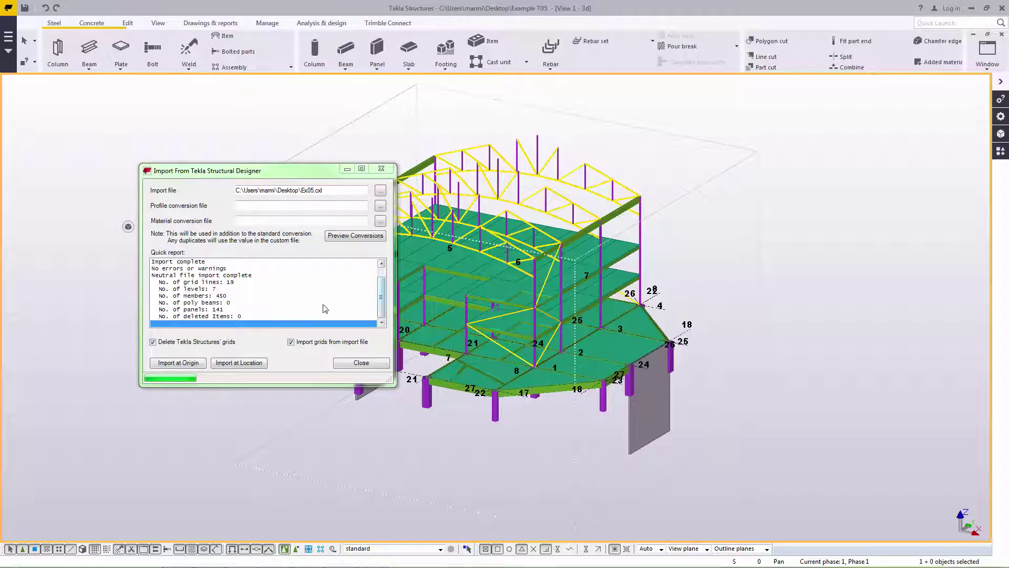
Review the import report's levels, 450 members, poly beams, 141 panels and deleted items, then close it
left_click(227, 290)
left_click(229, 296)
left_click(234, 303)
left_click(240, 309)
left_click(245, 316)
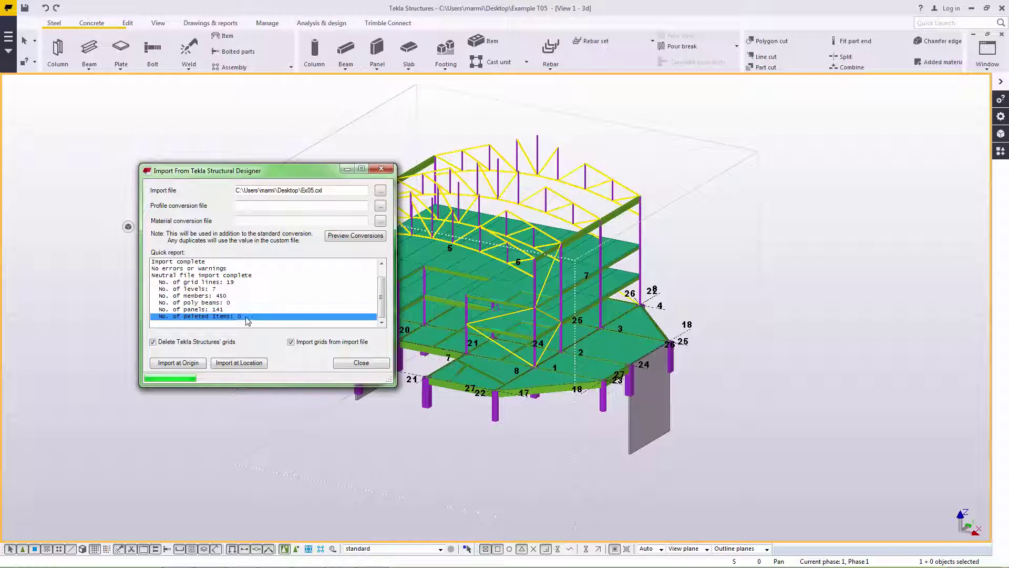
left_click(348, 365)
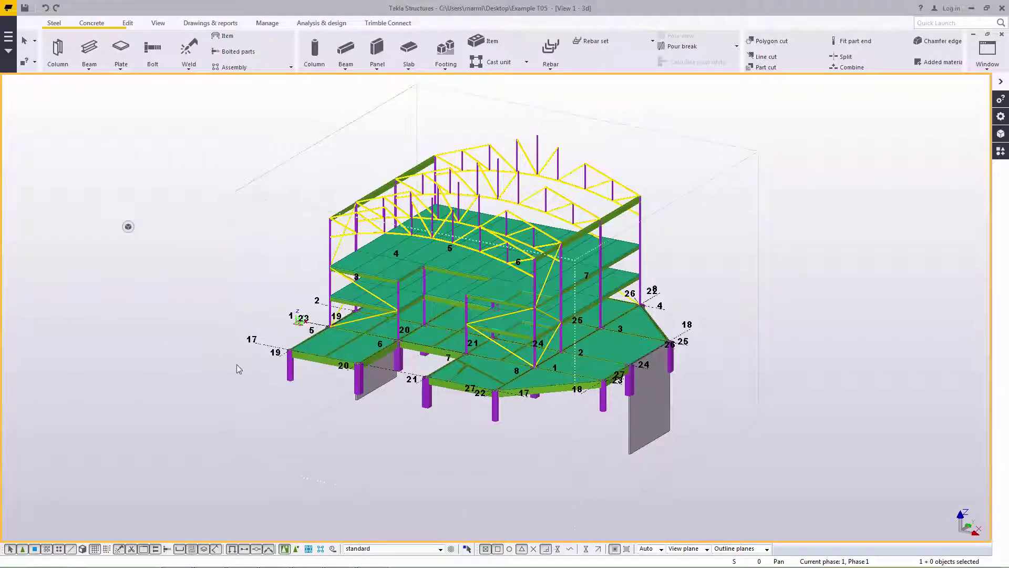
Change the 3D view properties to a view depth of 80'-0" up and 56'-0" down
right_click(192, 323)
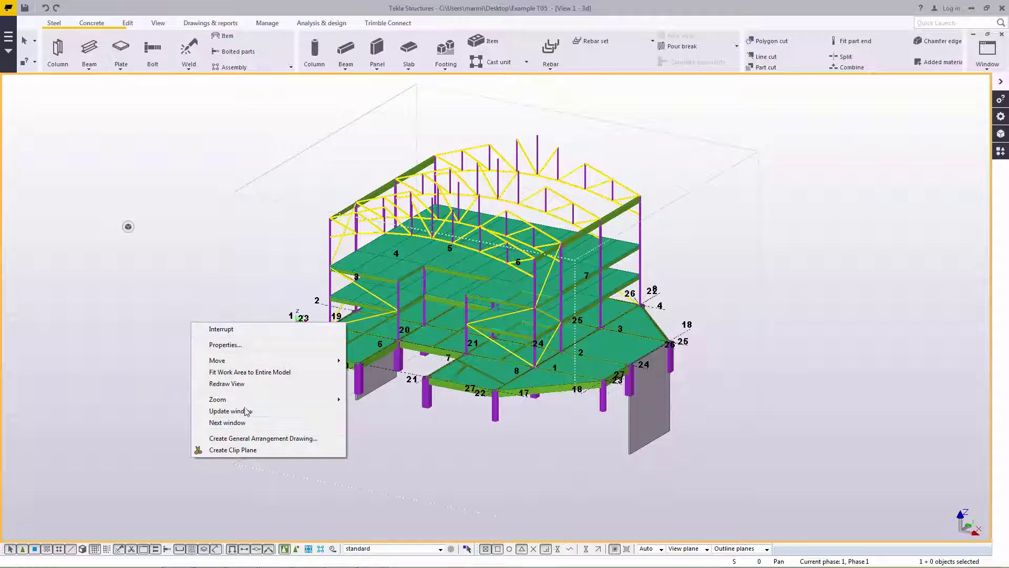
left_click(226, 344)
left_click(157, 274)
type("50'-0\"")
left_click_drag(156, 262, 161, 262)
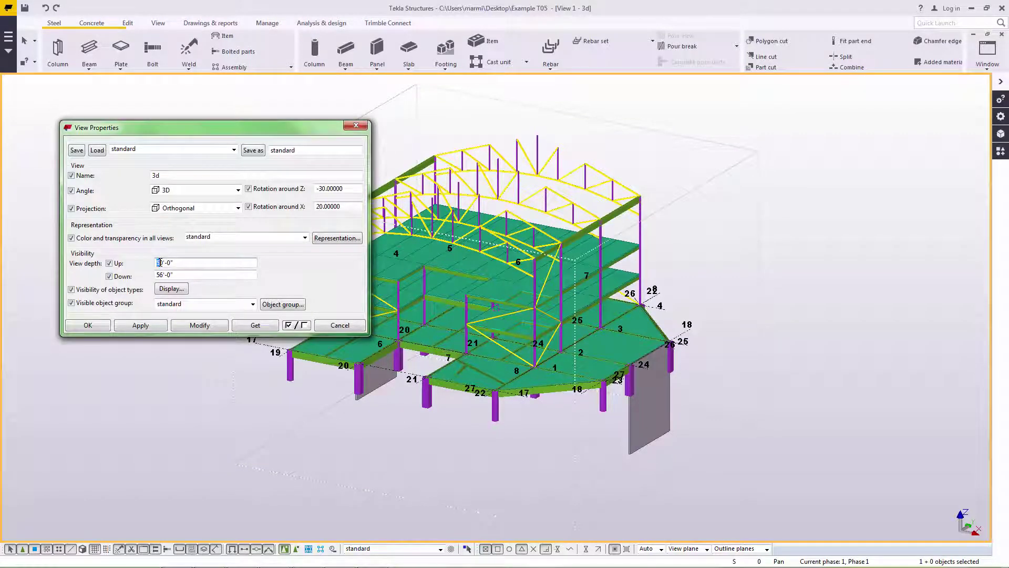
type("8")
left_click(192, 326)
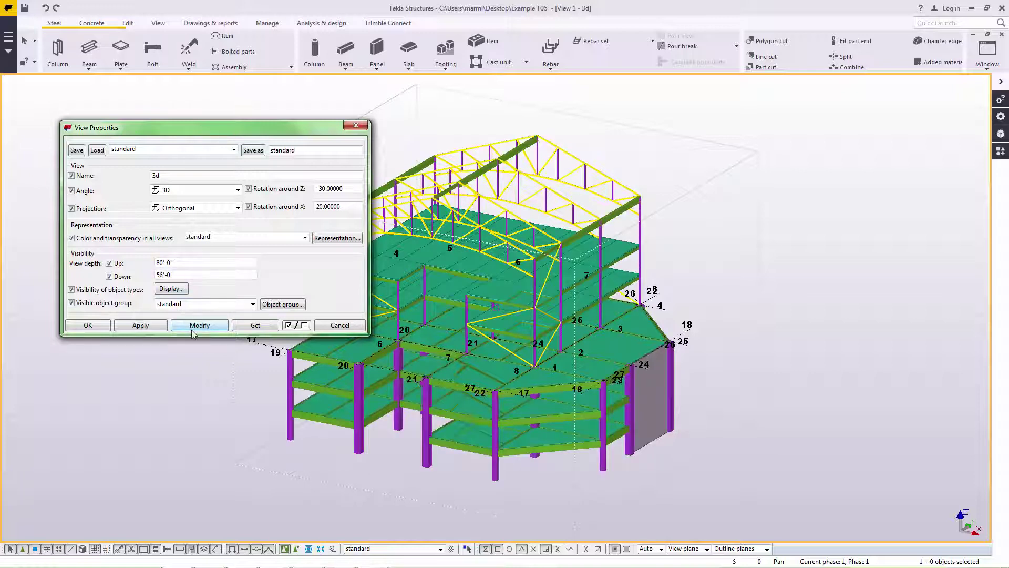
left_click(101, 325)
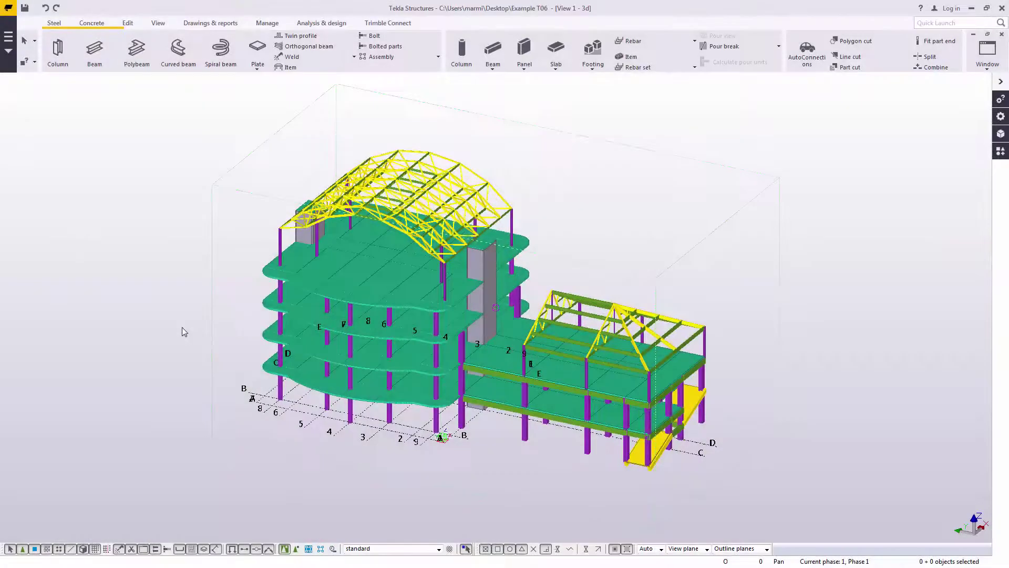
Orbit the Example T06 building in the 3D view to a new viewing angle
left_click(181, 328)
left_click(395, 395)
mouse_move(405, 399)
middle_mouse_down("ctrl")
mouse_move(296, 378)
mouse_move(107, 380)
mouse_move(105, 318)
mouse_move(170, 315)
mouse_move(417, 374)
mouse_move(363, 381)
middle_mouse_up("ctrl")
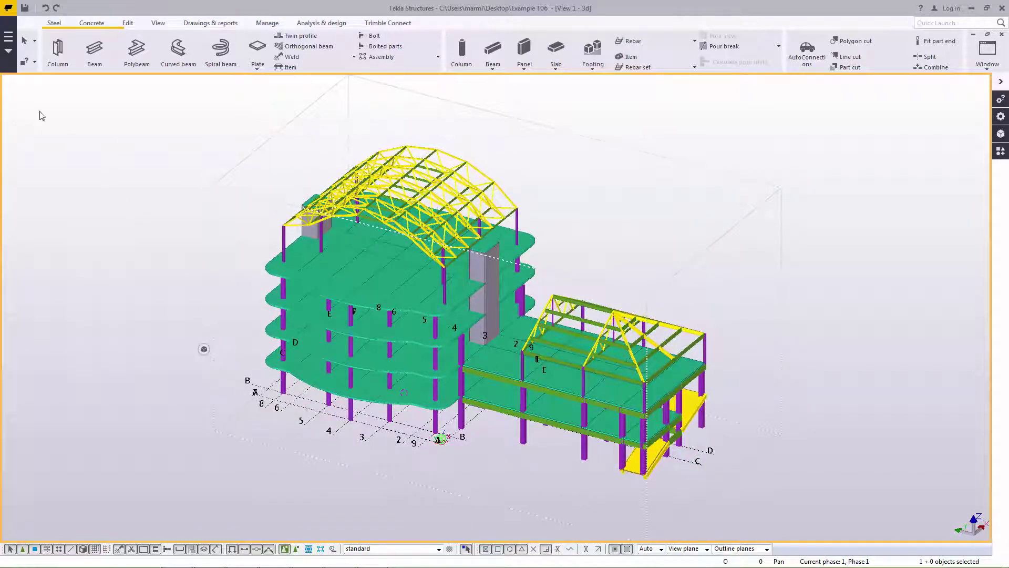
left_click(8, 54)
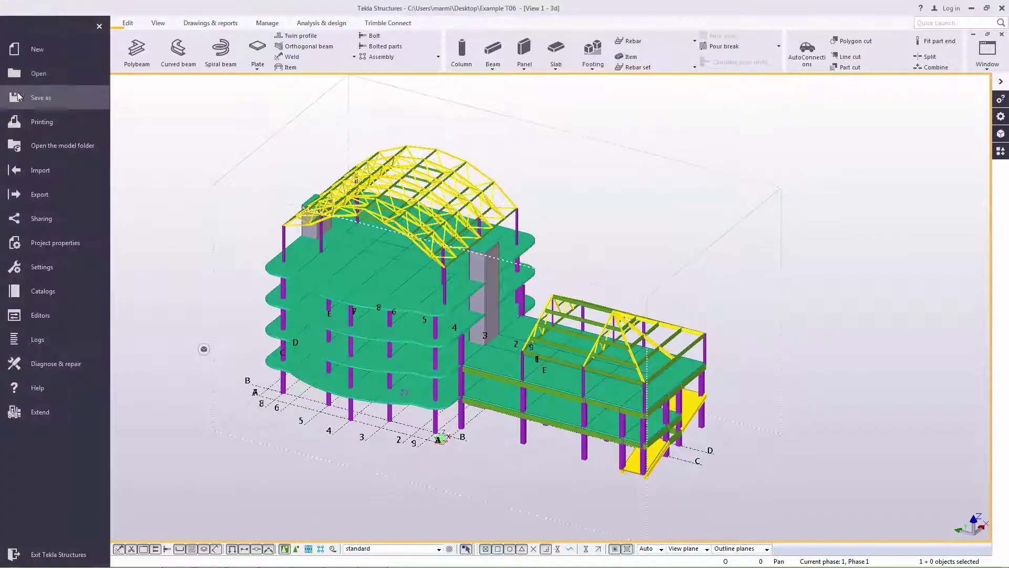
Set up a Tekla Structural Designer export saved as Example T06.cxl, replacing the existing file
left_click(33, 196)
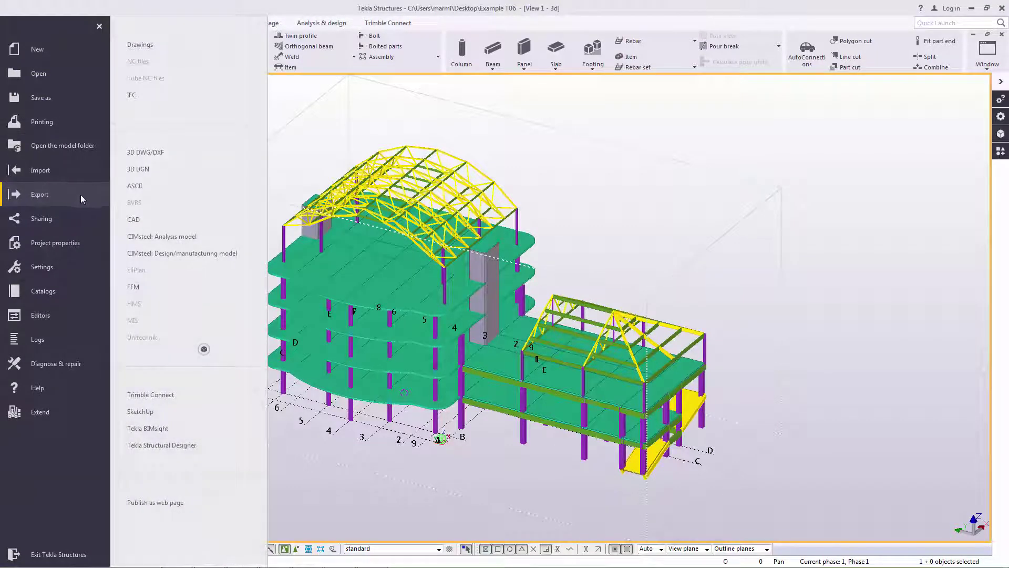
left_click(185, 447)
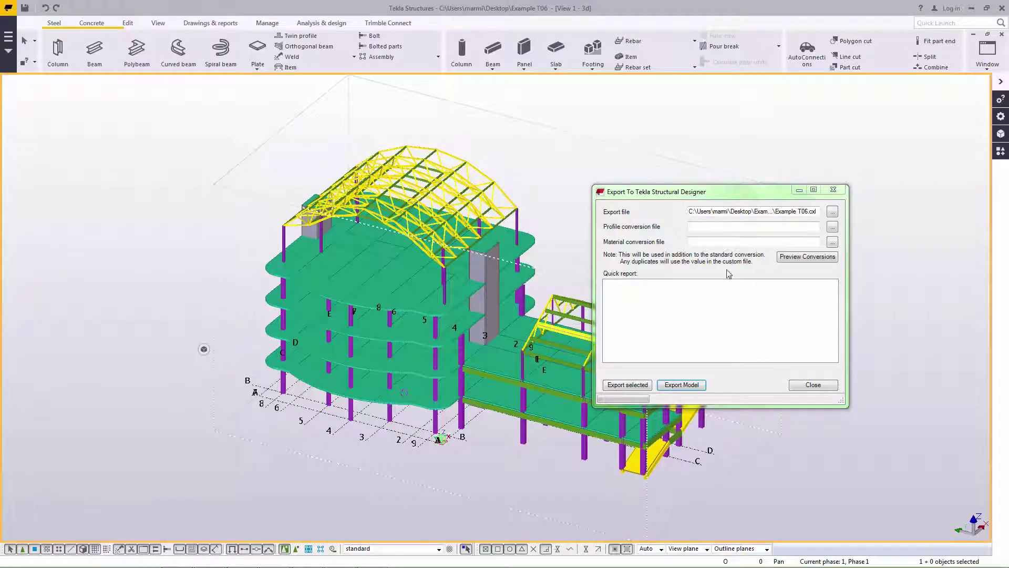
left_click(831, 211)
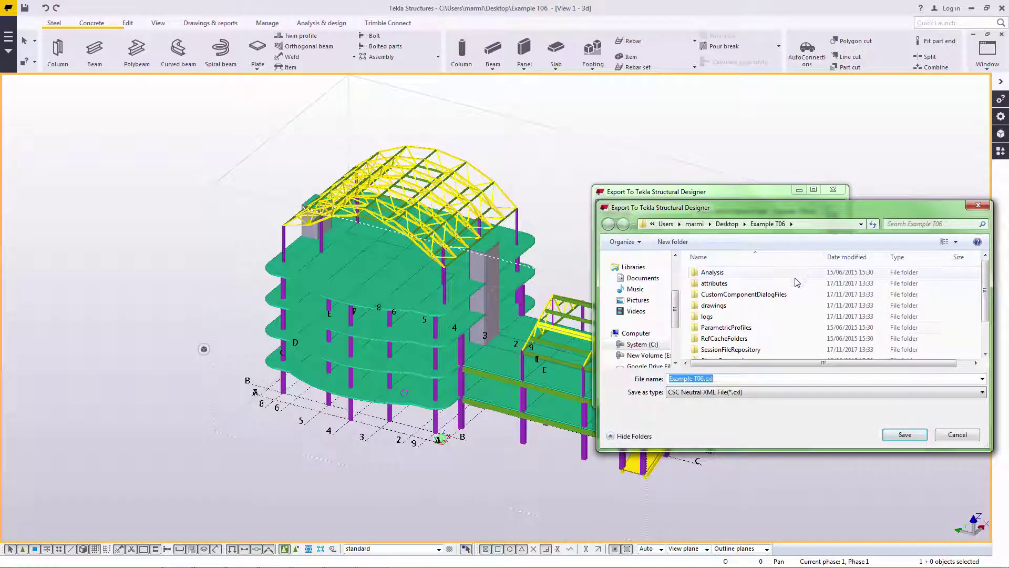
left_click(893, 434)
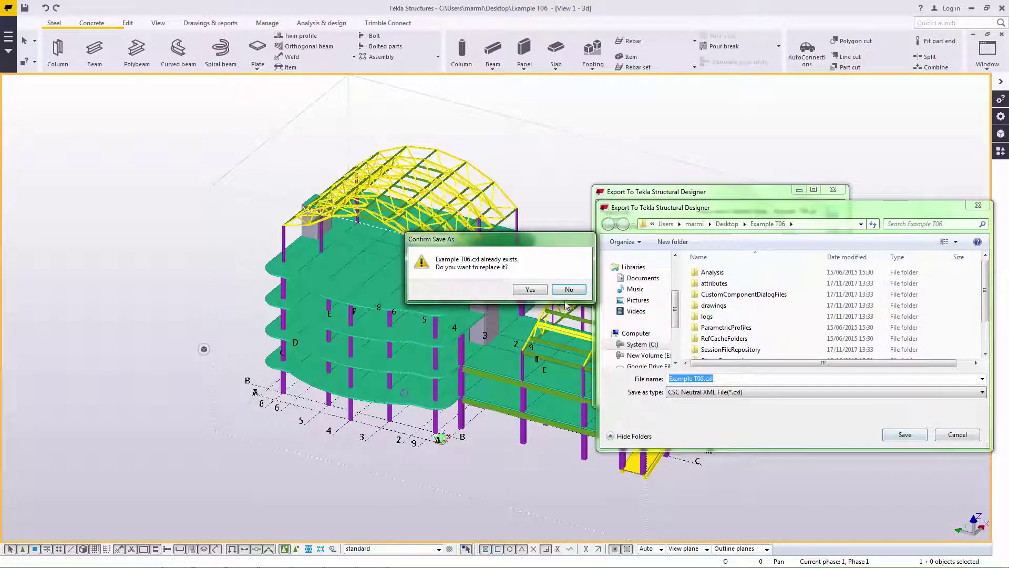
left_click(530, 289)
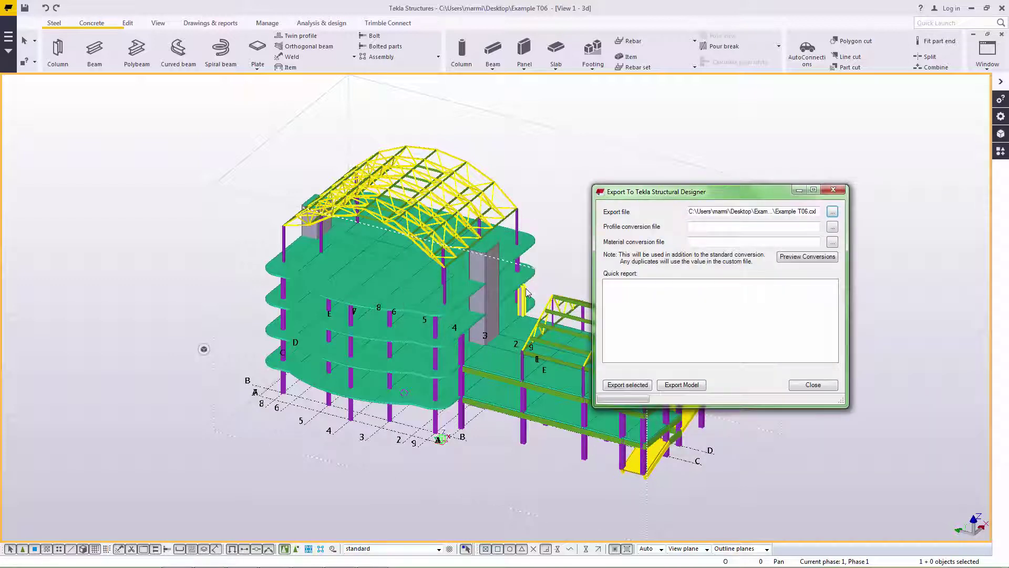
Export the whole model, confirming 568 members, 195 panels and 9 walls, then close the window
left_click(796, 257)
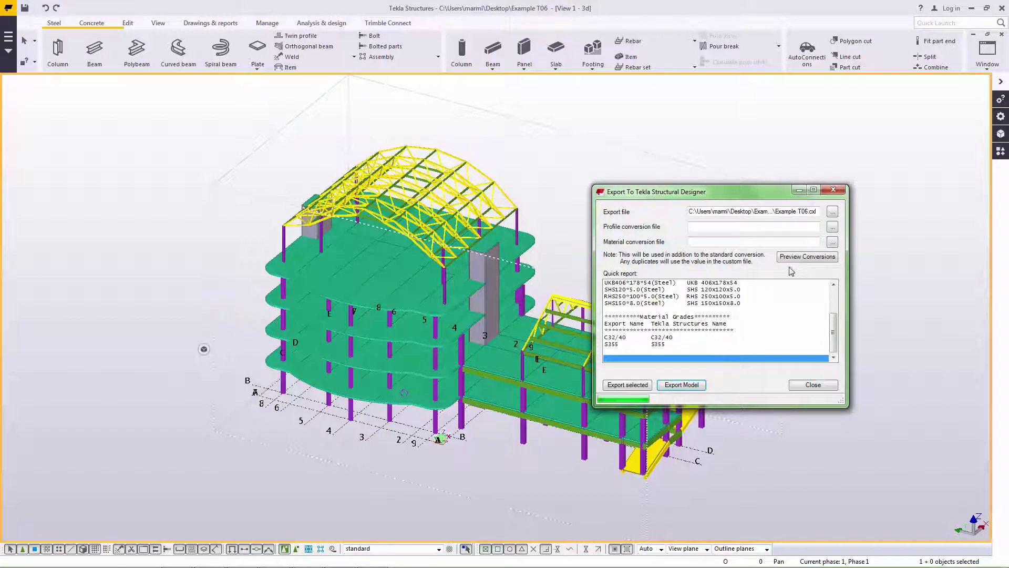
mouse_move(833, 338)
left_mouse_down()
mouse_move(834, 312)
mouse_move(835, 339)
left_mouse_up()
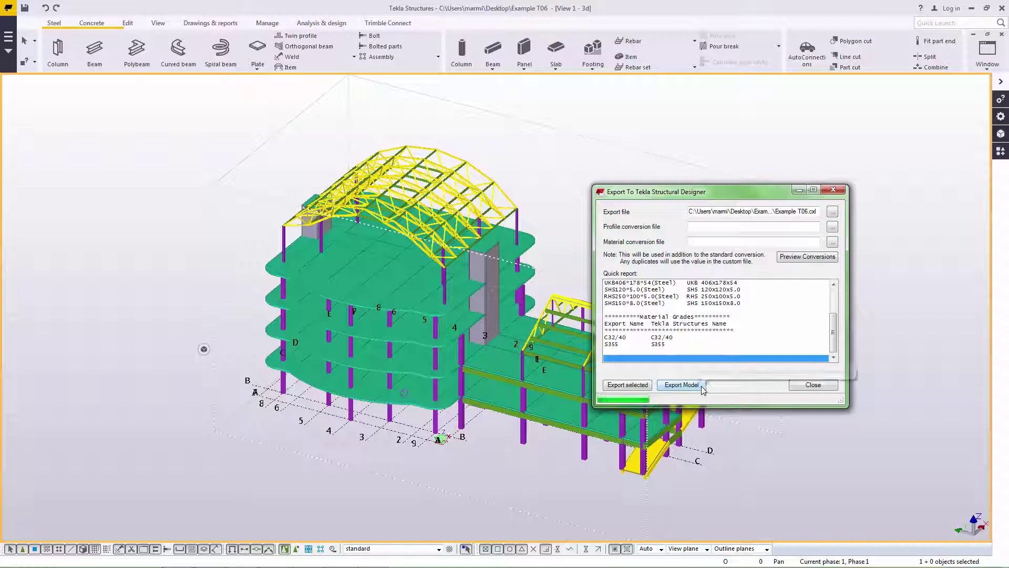
left_click(682, 384)
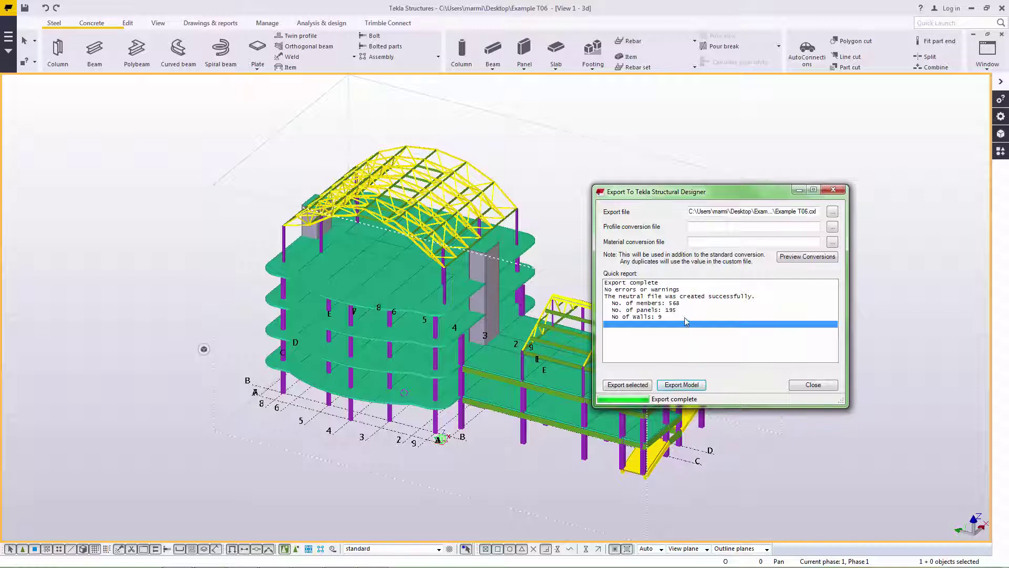
left_click(671, 304)
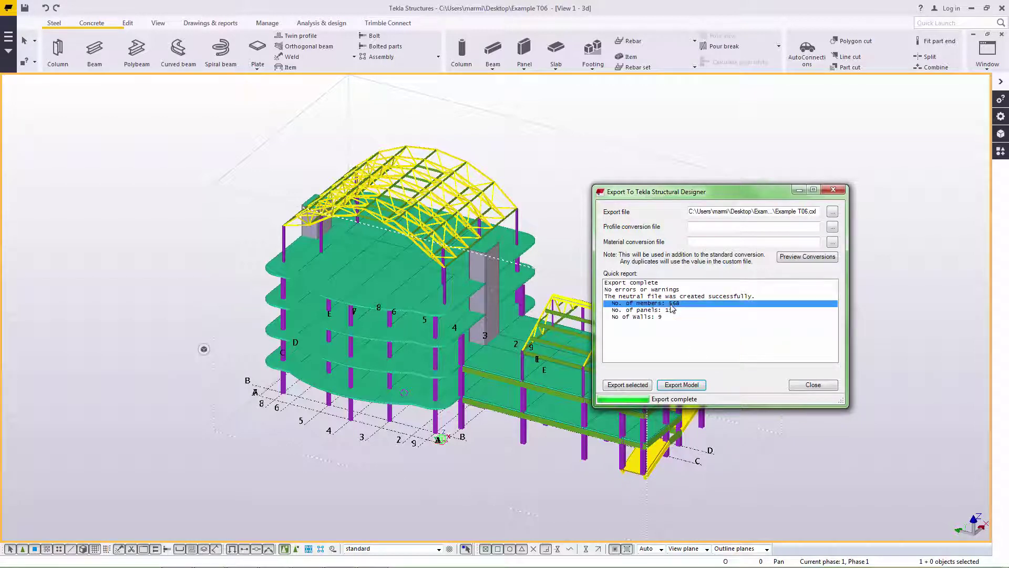
left_click(672, 310)
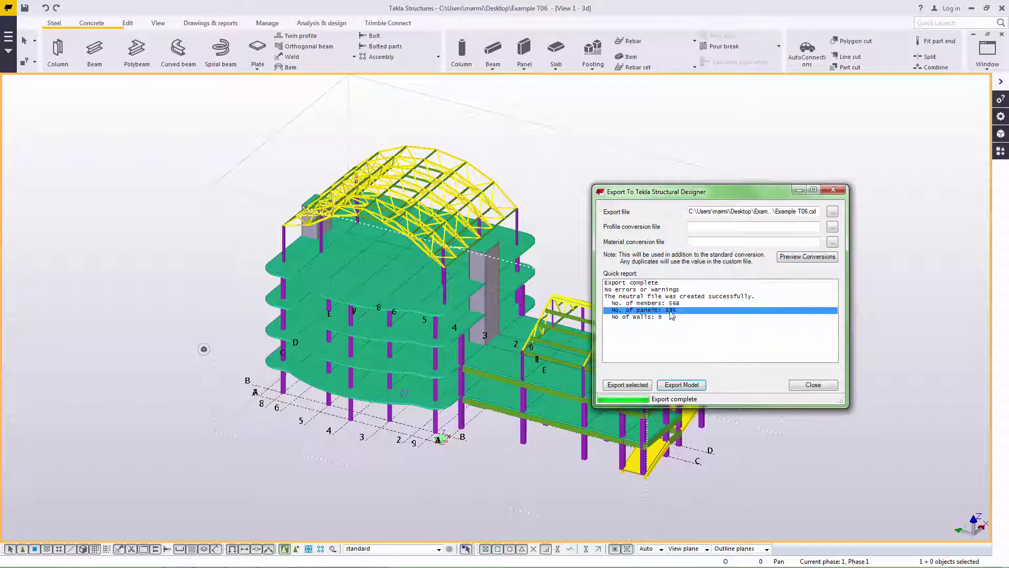
left_click(661, 317)
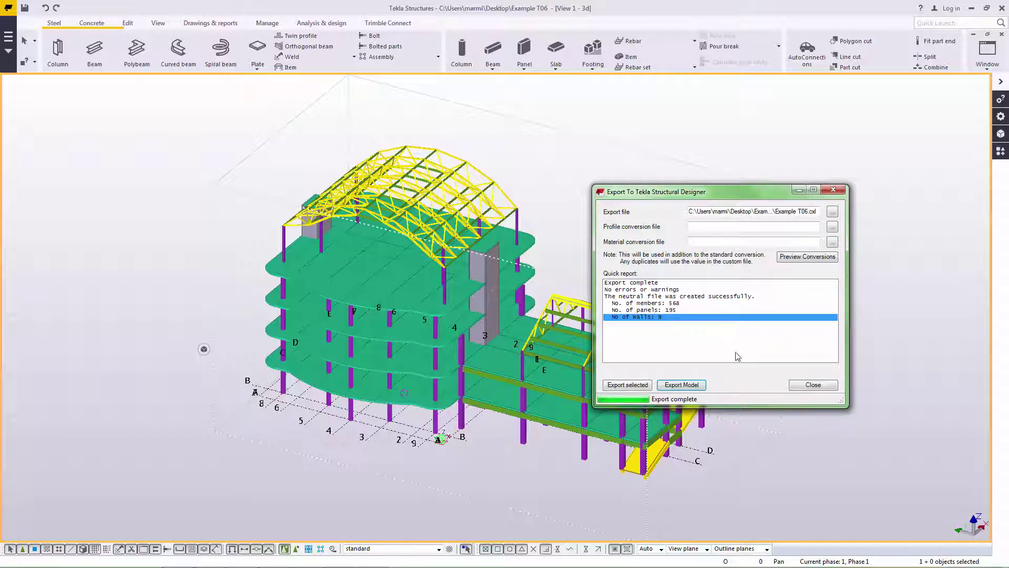
left_click(802, 386)
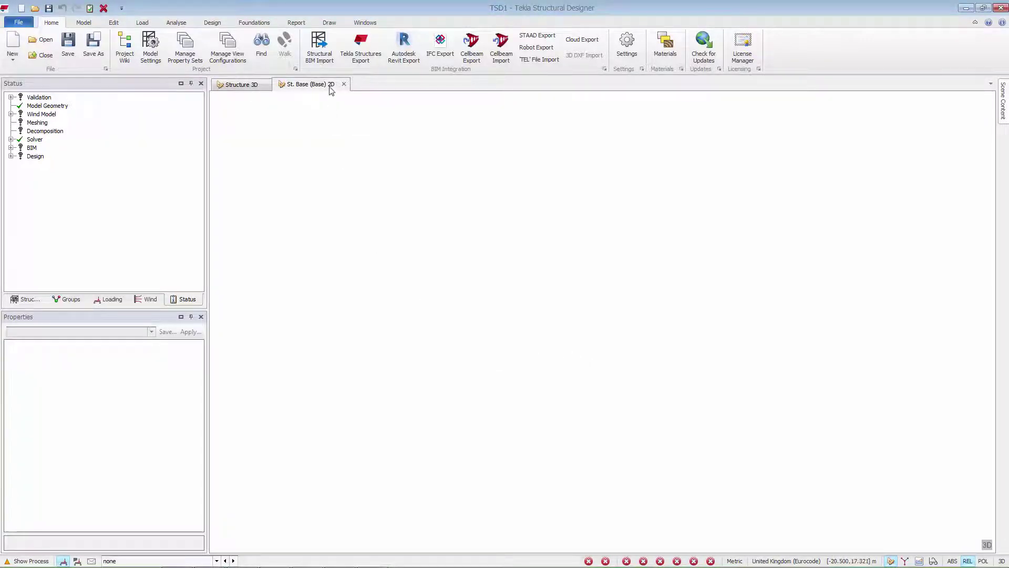
Start a structural BIM import in Tekla Structural Designer using the Example T06.cxl file
left_click(322, 53)
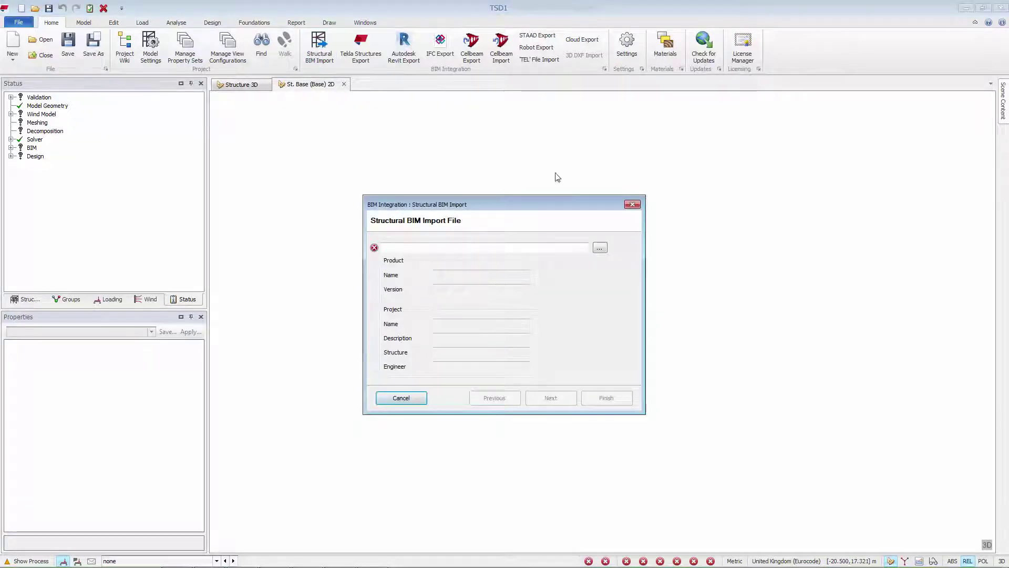
left_click(600, 248)
scroll(564, 389, "down", 1)
scroll(564, 393, "up", 1)
scroll(534, 401, "down", 1)
left_click(534, 398)
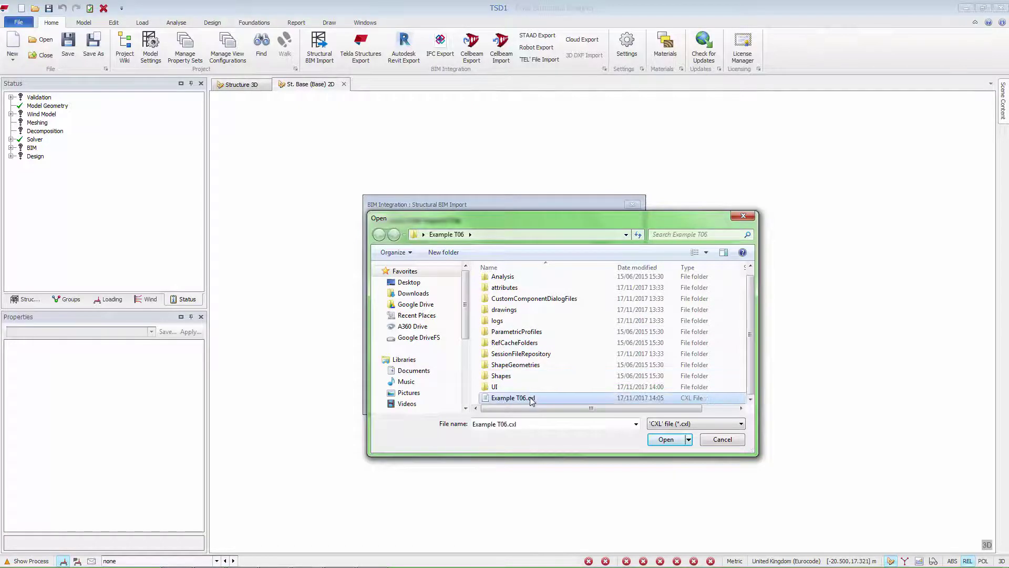
left_click(667, 440)
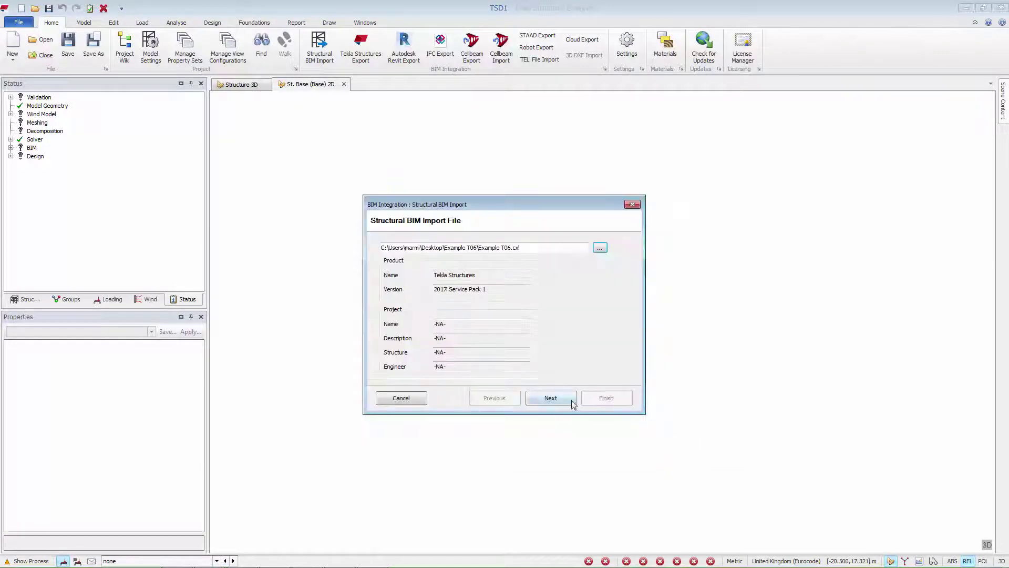
Go through the import options, relocation and item selection, keep C32/40 and S355 grade mappings, and finish
left_click(570, 400)
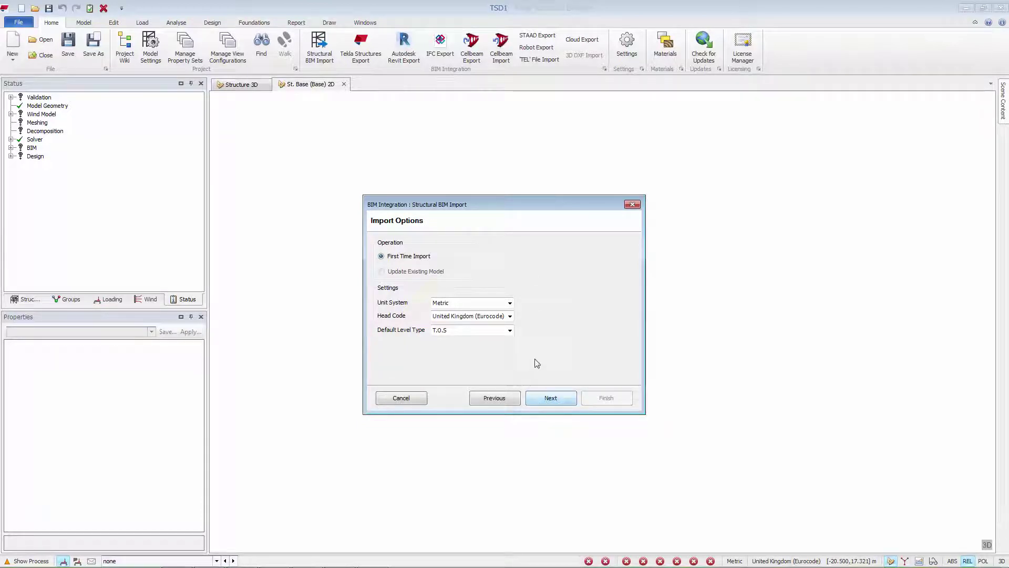
left_click(570, 400)
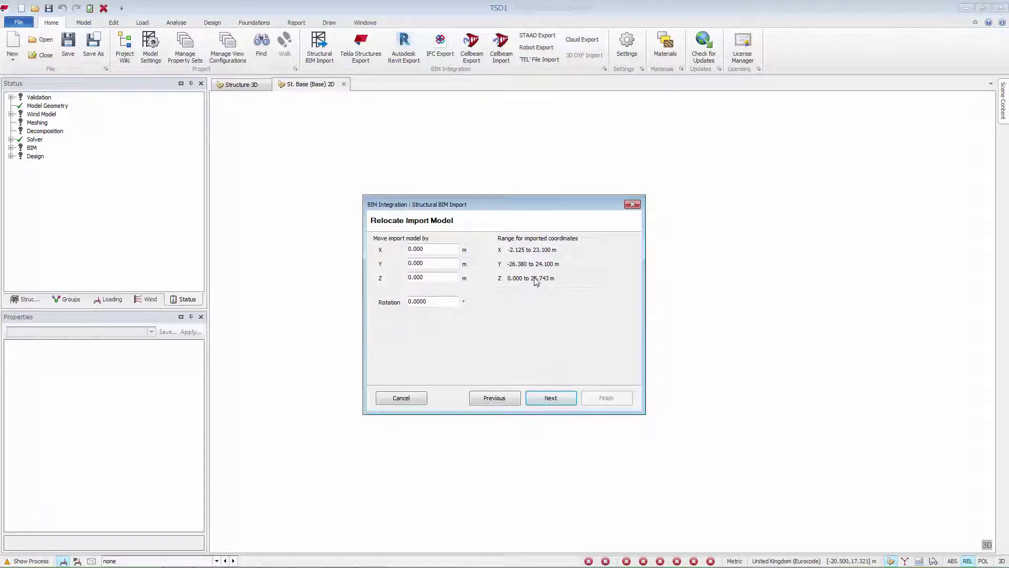
left_click(566, 400)
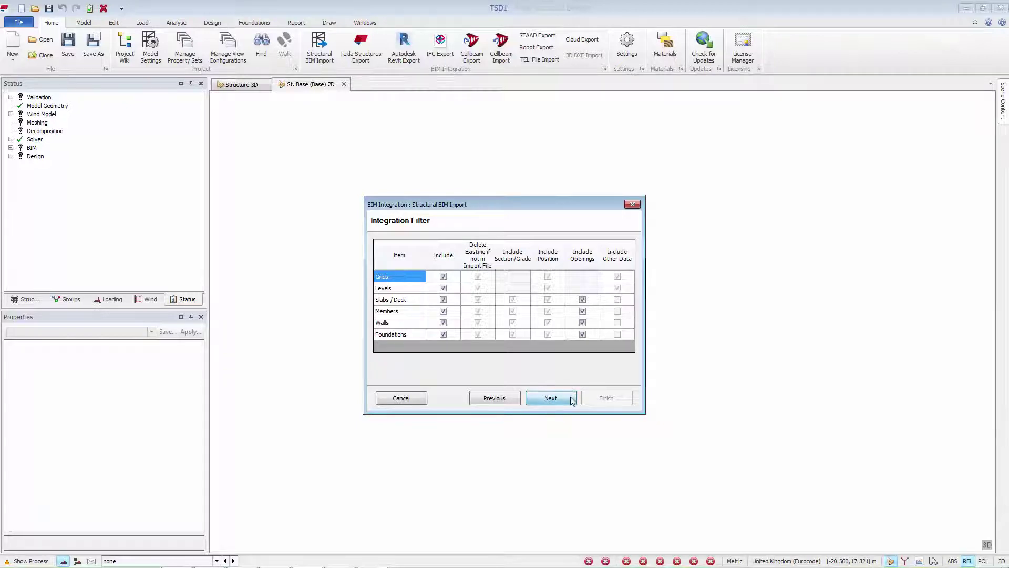
left_click(573, 401)
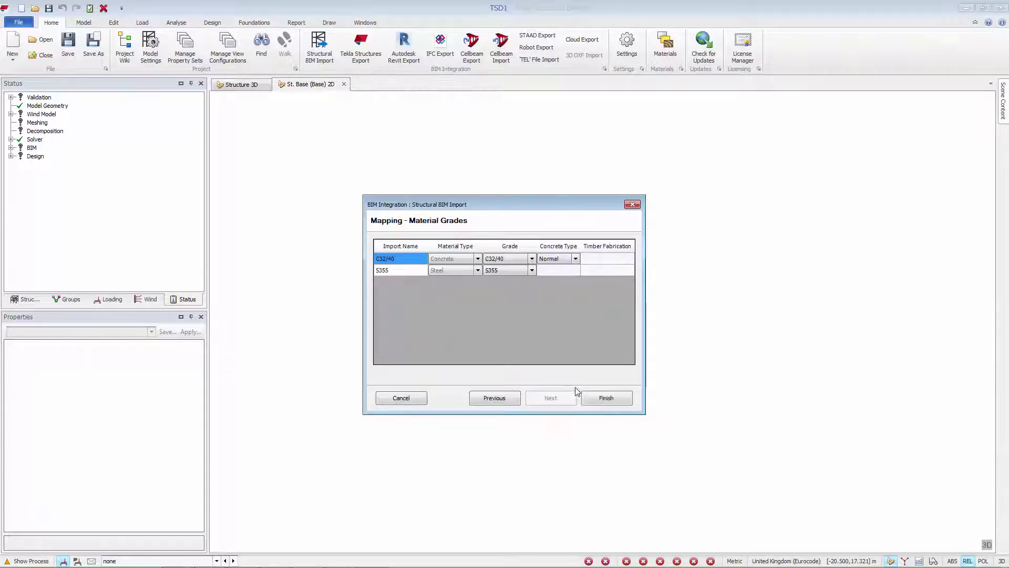
left_click(625, 401)
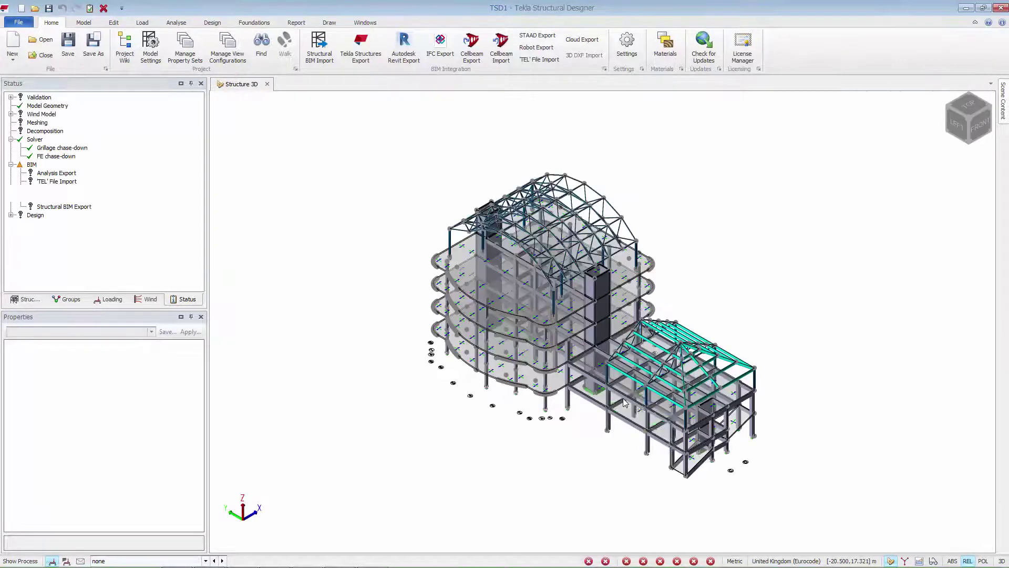
Orbit to a lower front-left view, run Validate, and expand the validation results
middle_click_drag(604, 438, 781, 354, "shift")
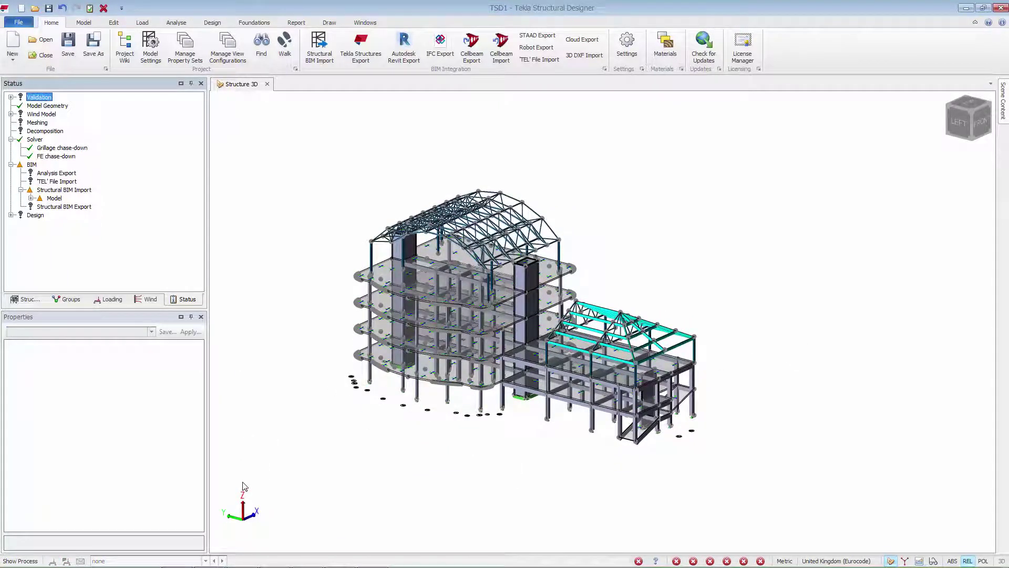
left_click(91, 11)
left_click(46, 107)
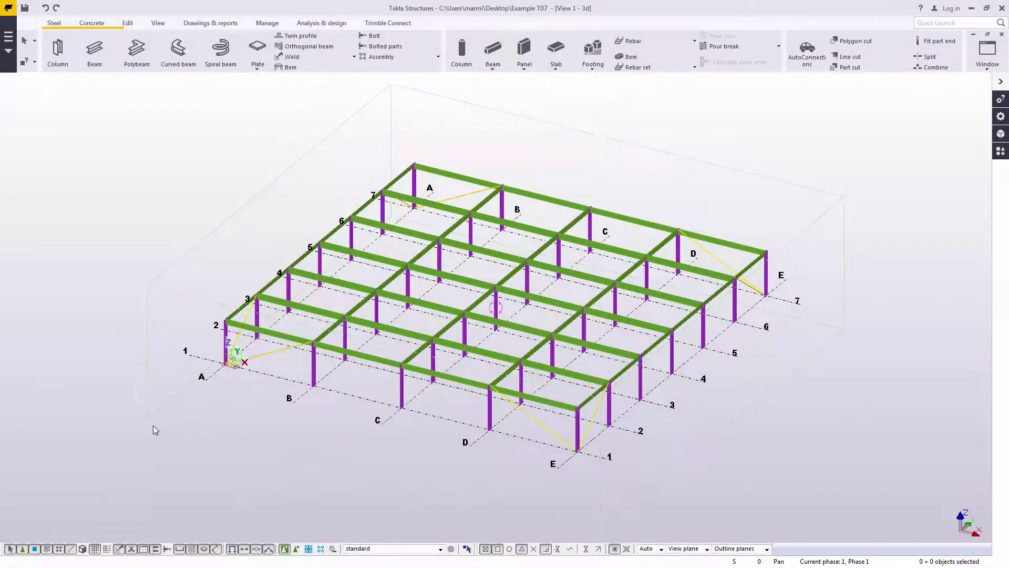
left_click(220, 444)
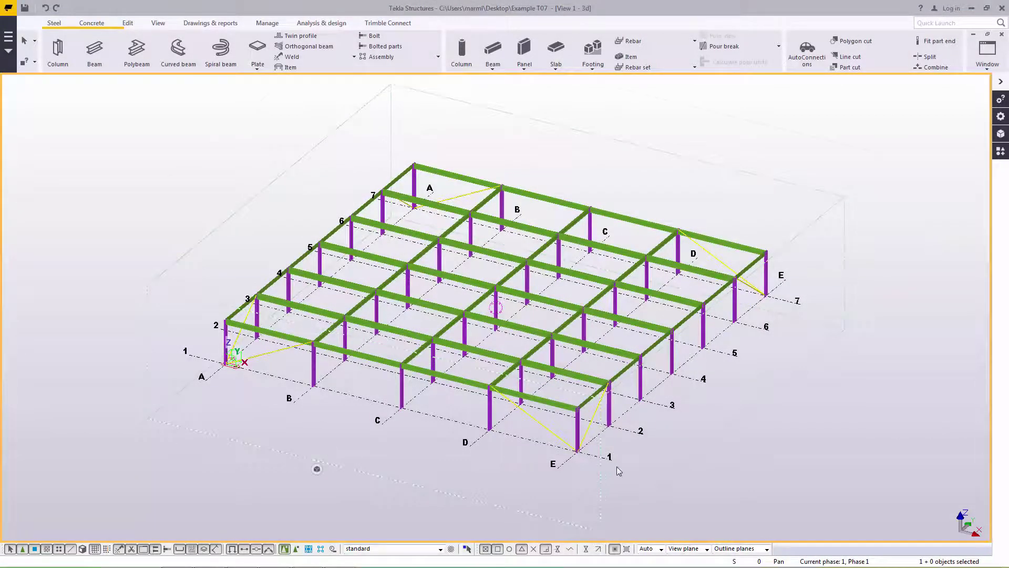
scroll(616, 466, "up", 2)
scroll(624, 466, "up", 3)
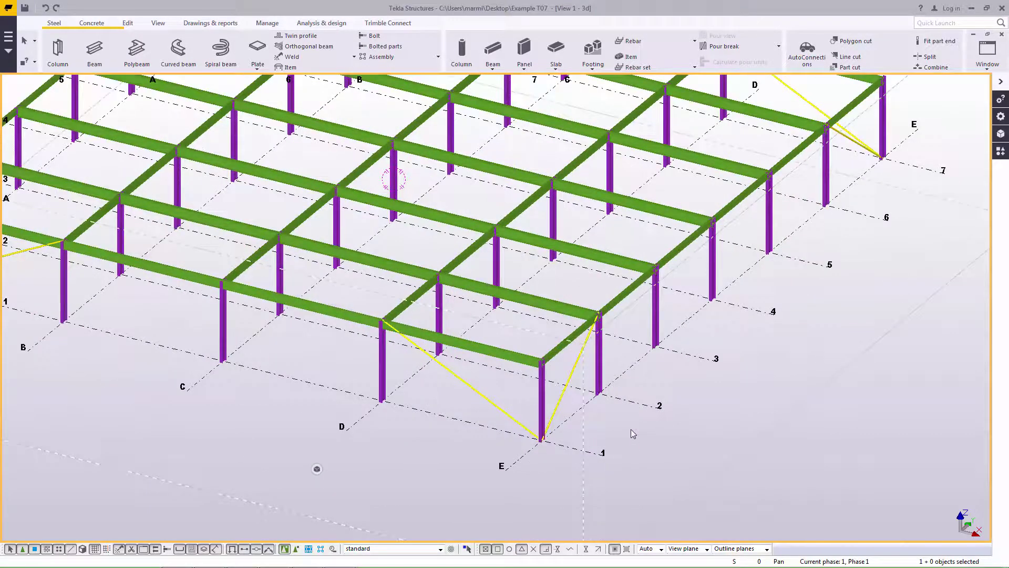
scroll(629, 427, "up", 3)
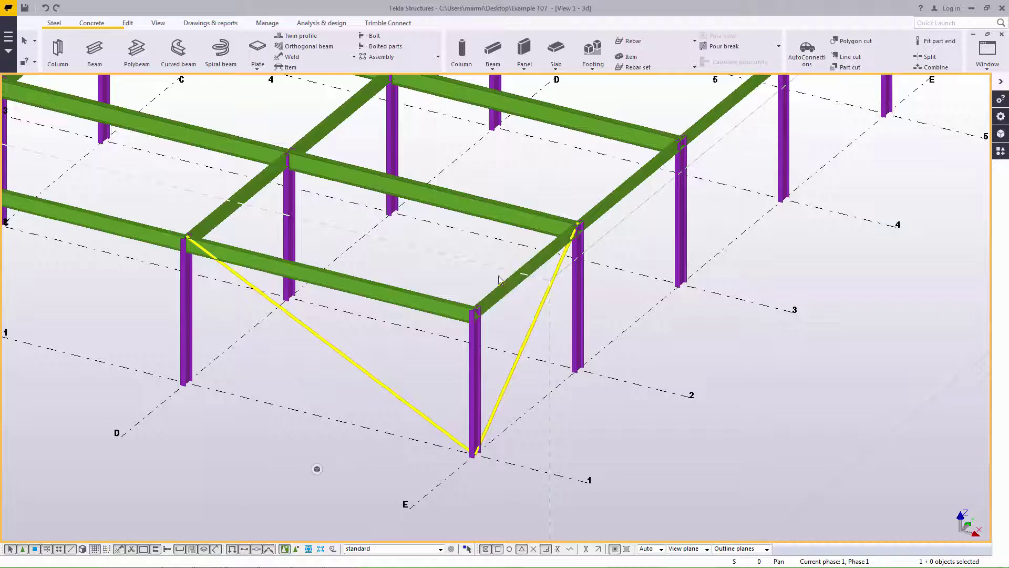
left_click(408, 297)
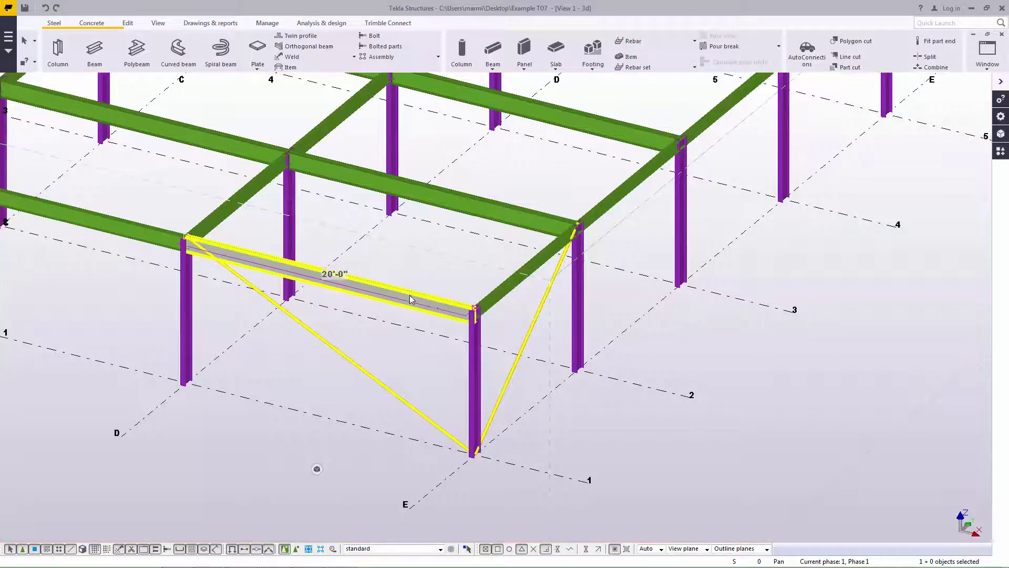
right_click(434, 265)
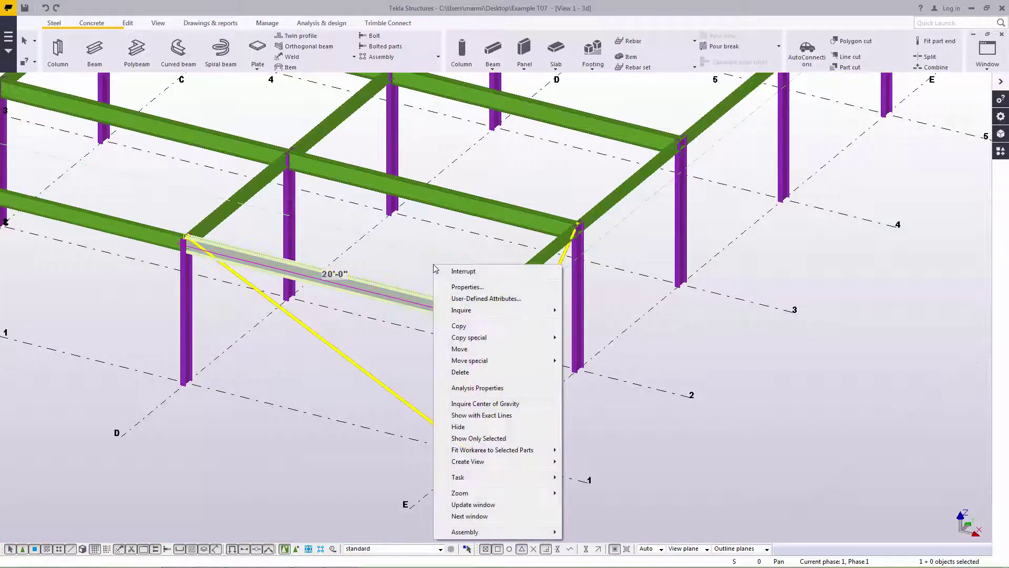
mouse_move(465, 311)
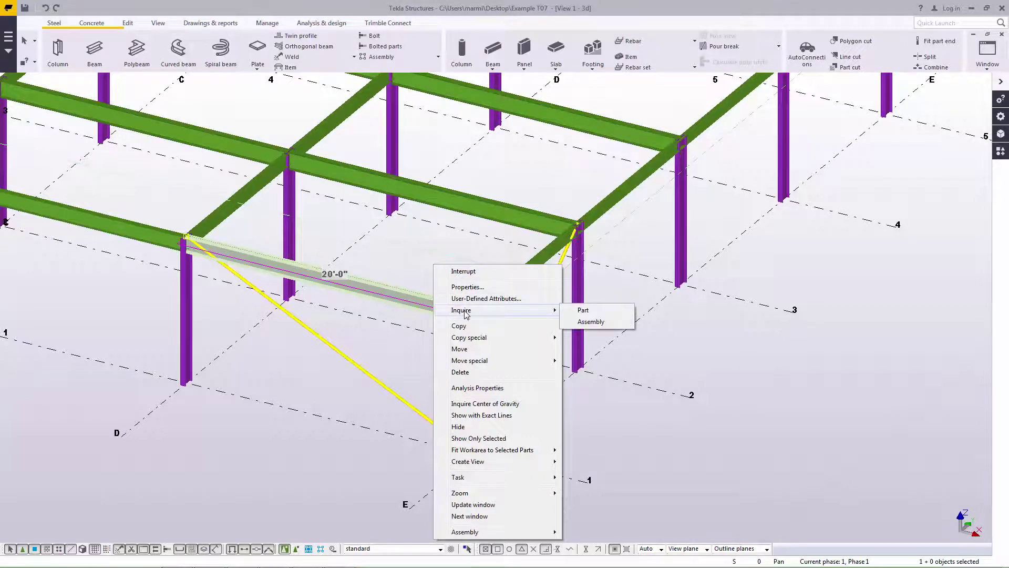
left_click(583, 310)
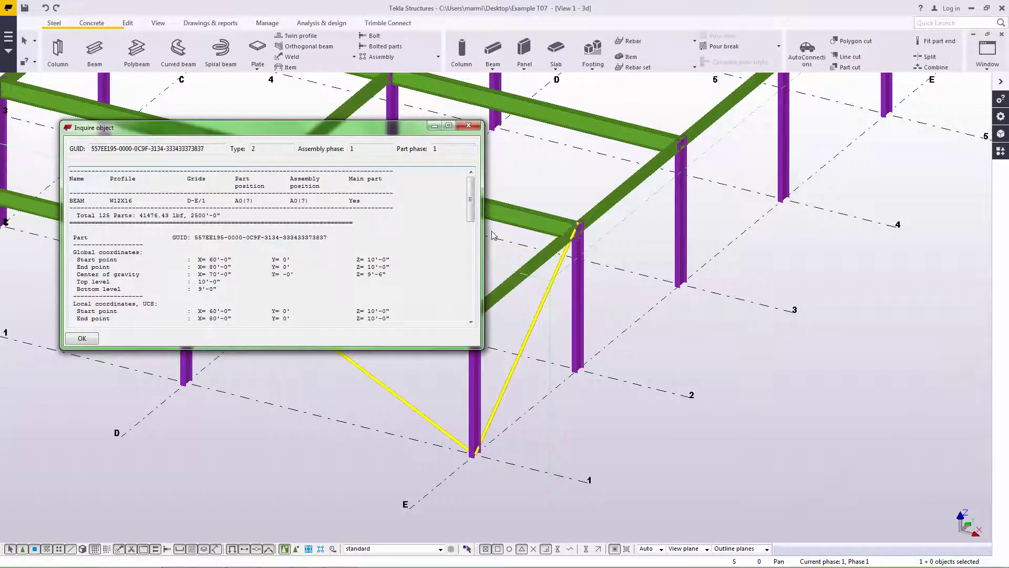
left_click_drag(470, 205, 470, 298)
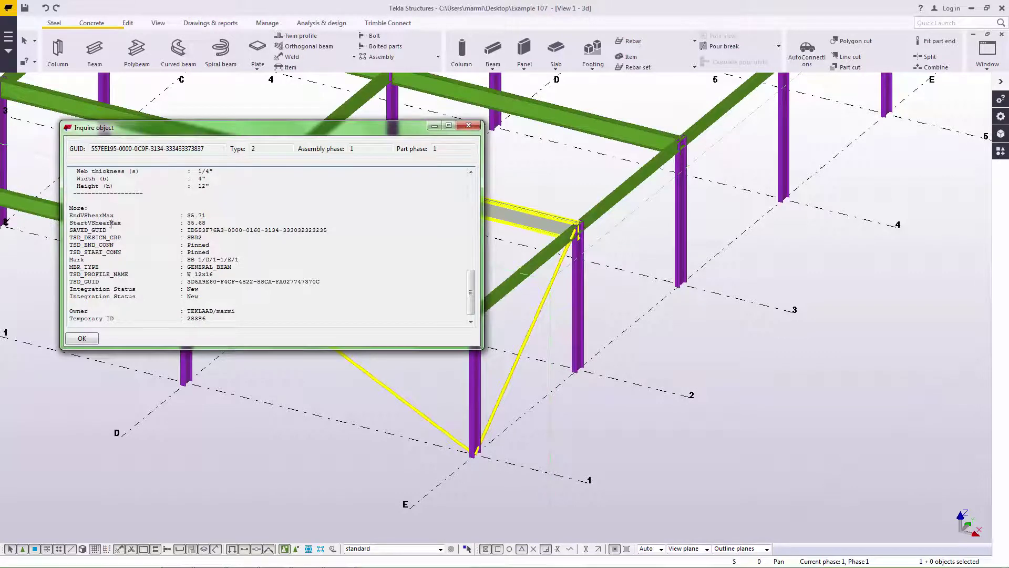
left_click_drag(71, 216, 221, 225)
left_click(288, 377)
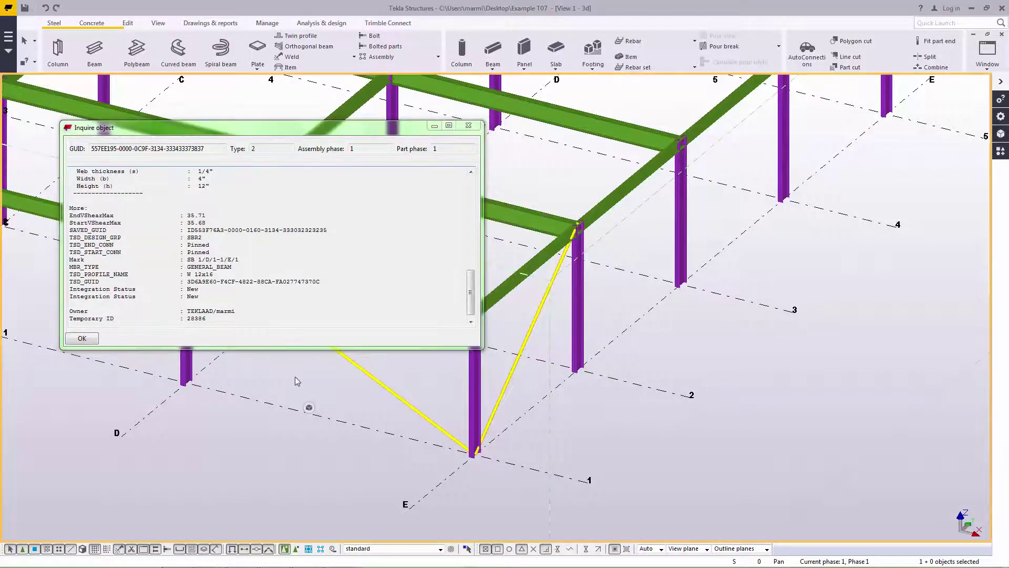
left_click(469, 127)
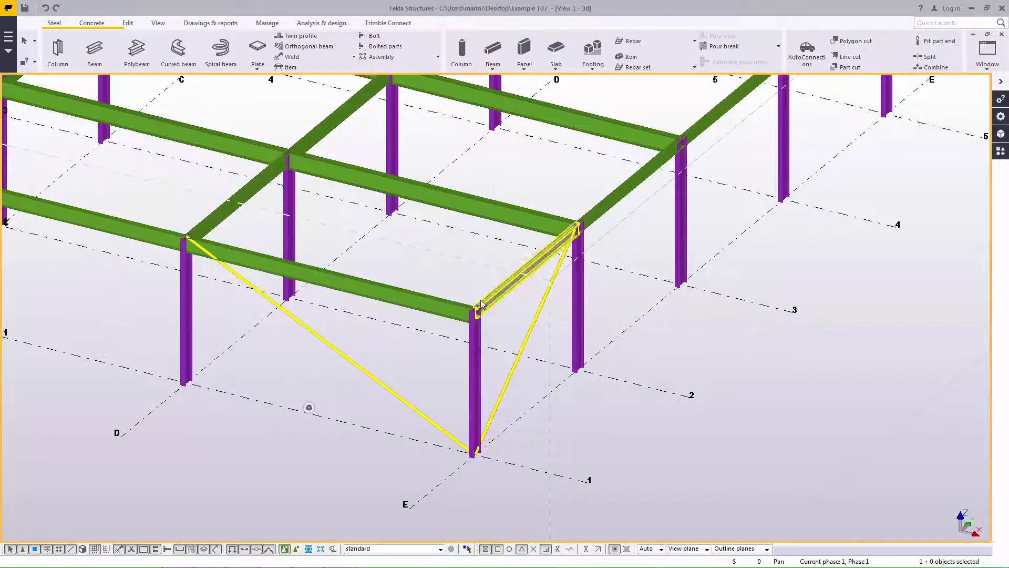
left_click(373, 379)
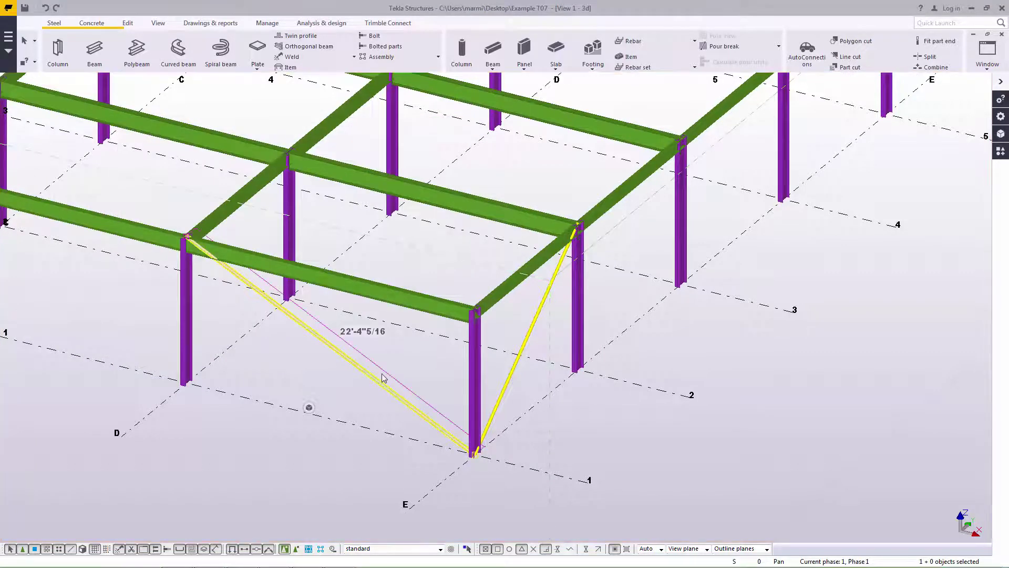
right_click(403, 356)
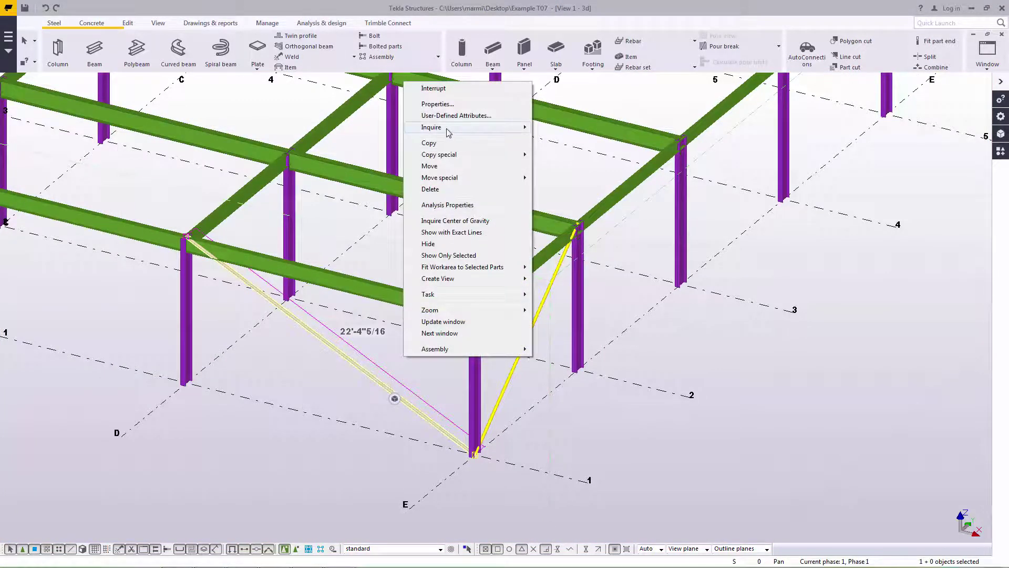
mouse_move(449, 129)
left_click(552, 129)
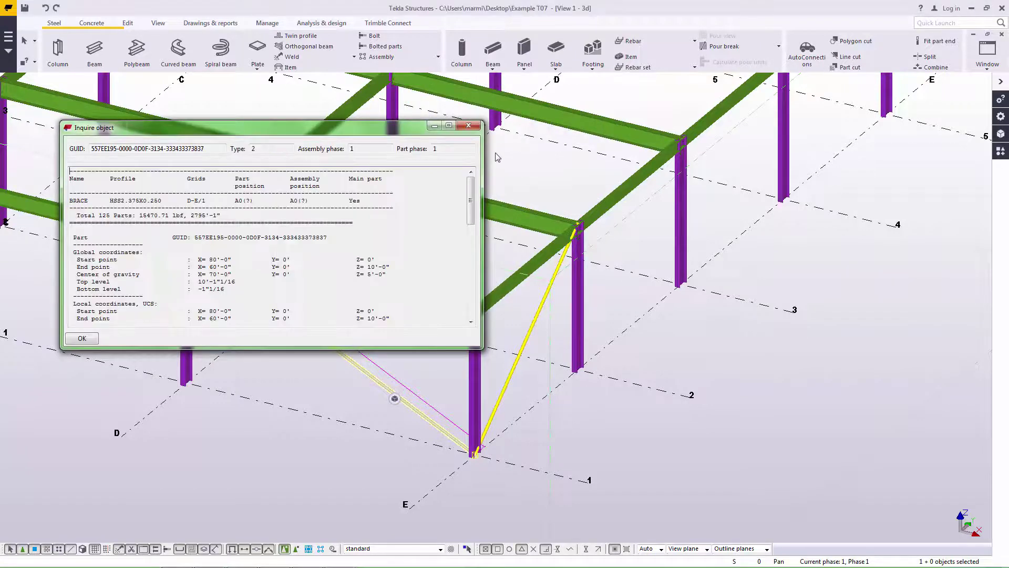
left_click_drag(472, 198, 471, 287)
left_click_drag(71, 245, 216, 247)
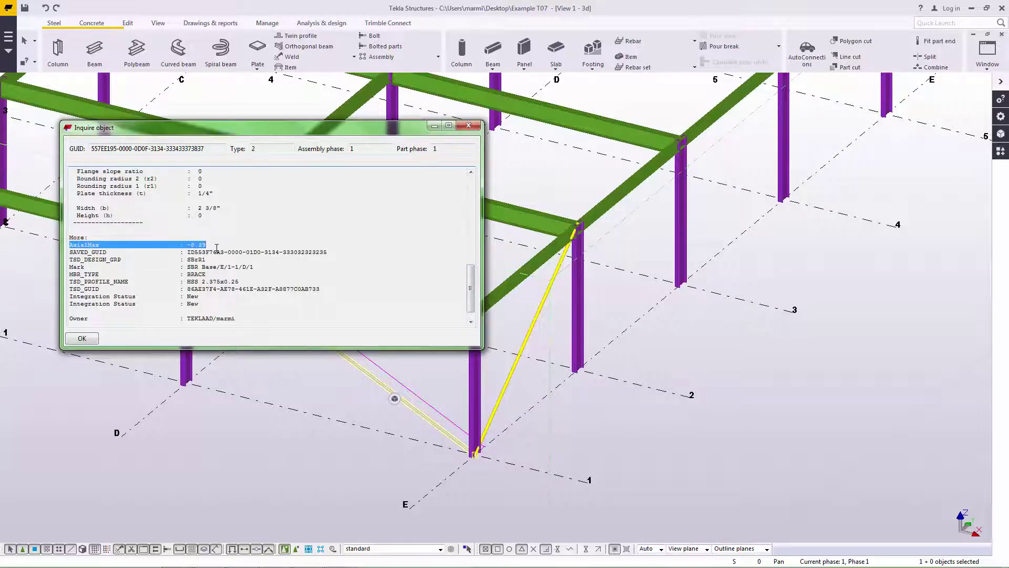
left_click(221, 245)
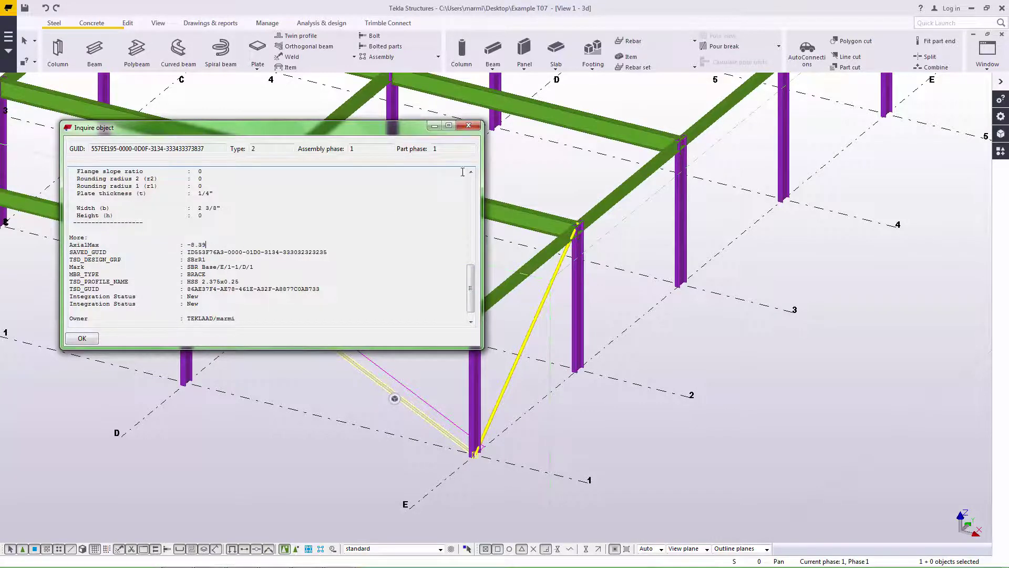
left_click(475, 126)
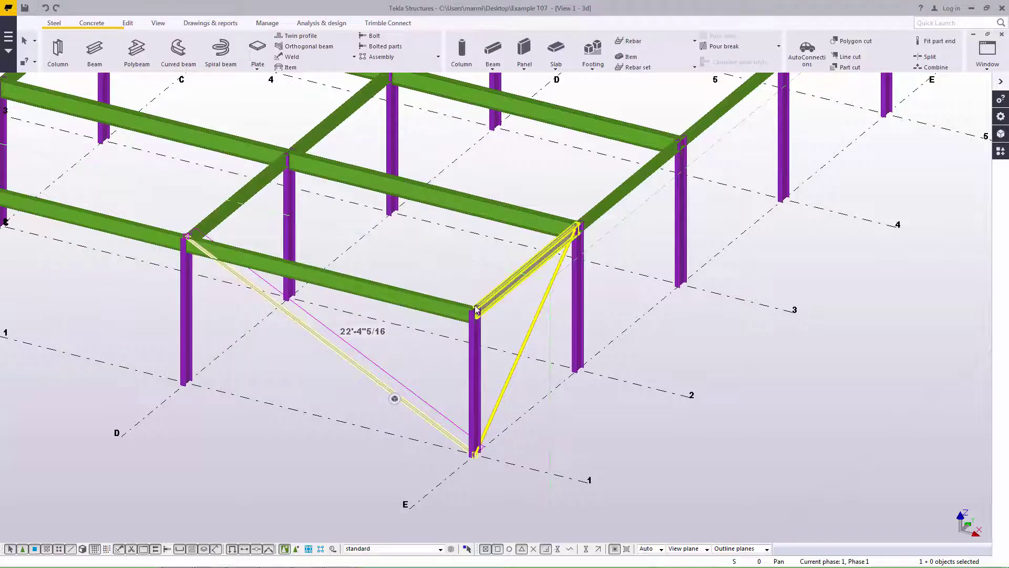
left_click(473, 347)
right_click(437, 358)
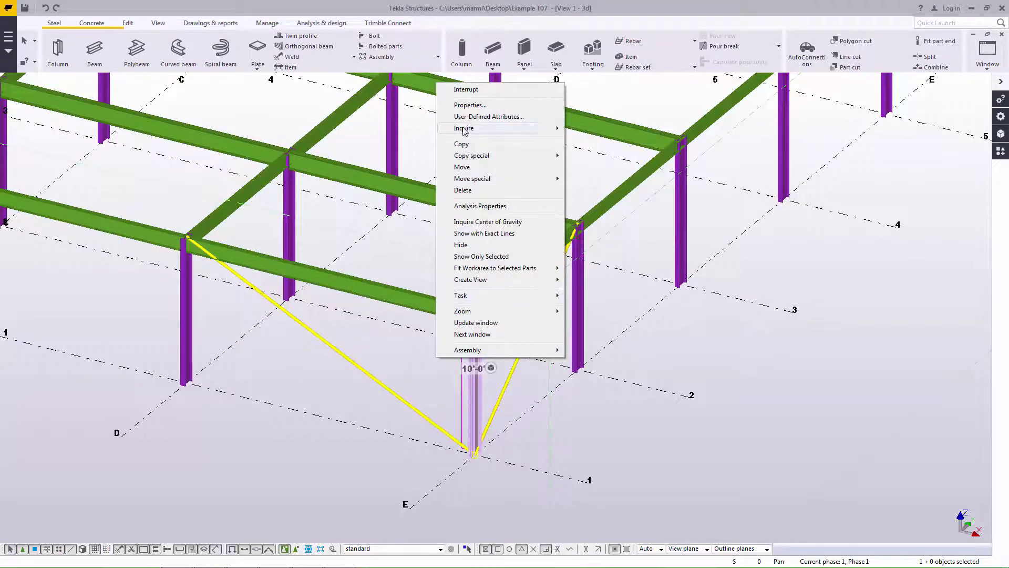
mouse_move(466, 129)
left_click(578, 129)
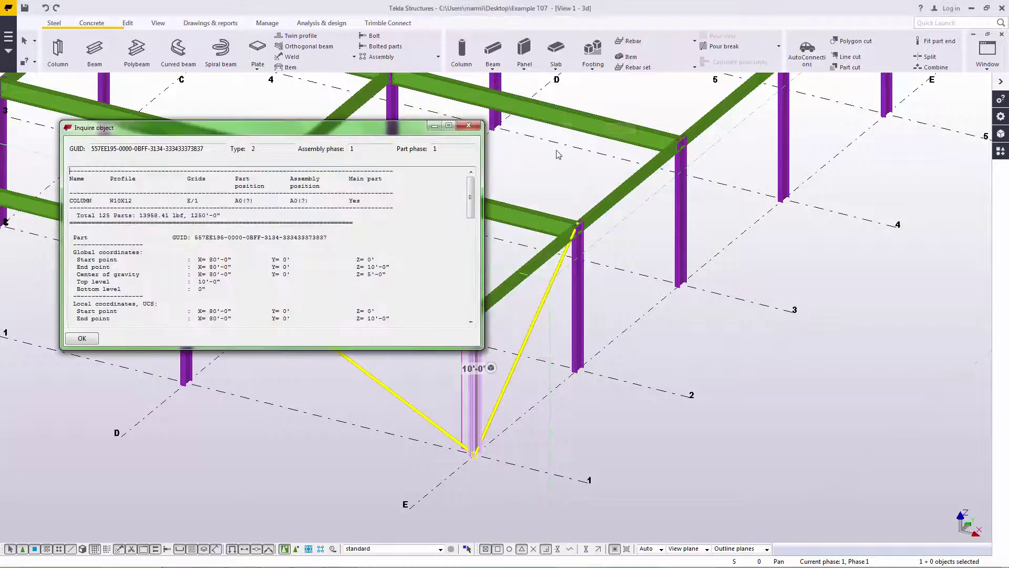
left_click_drag(473, 199, 470, 285)
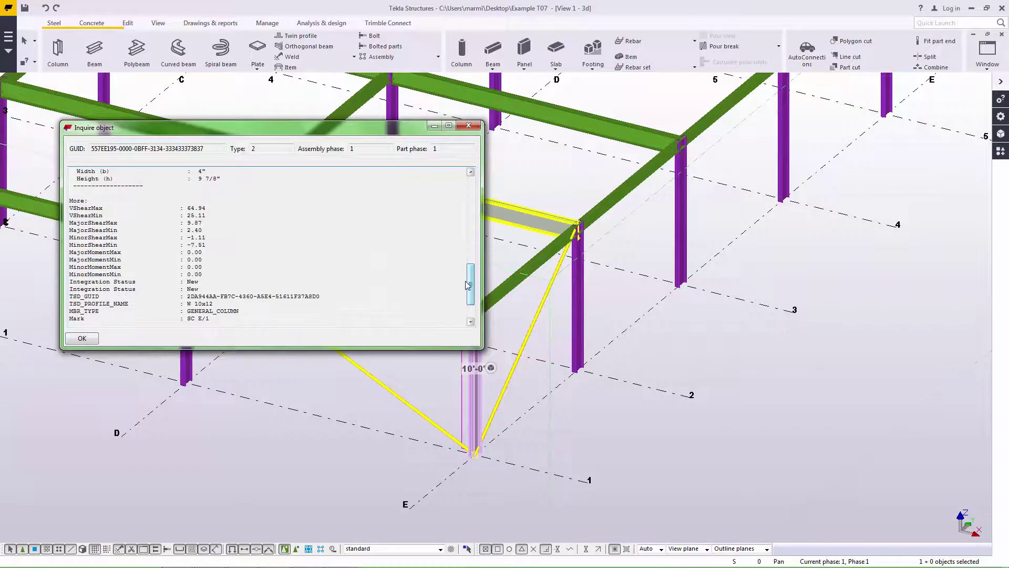
left_click_drag(70, 209, 236, 272)
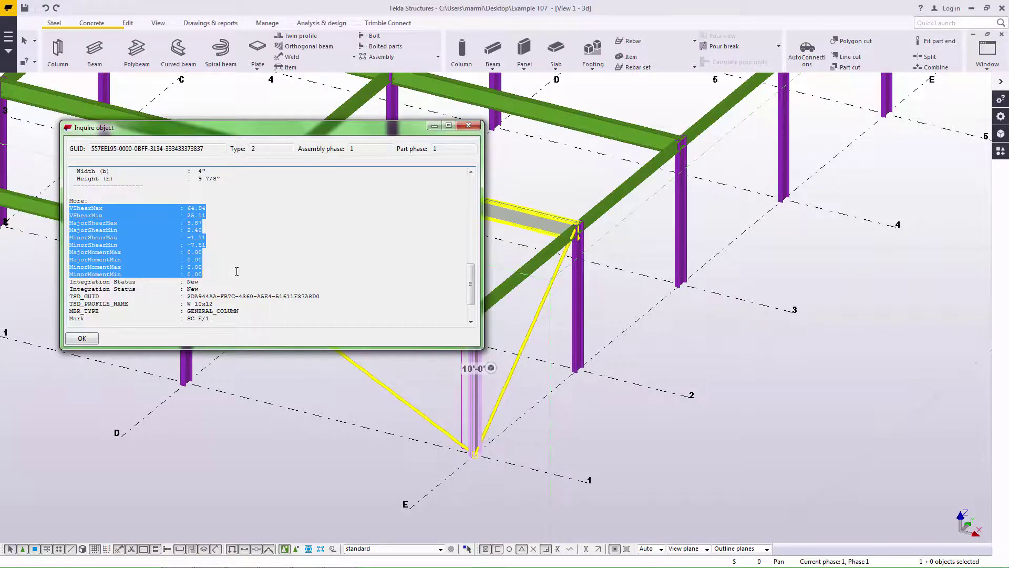
left_click(236, 271)
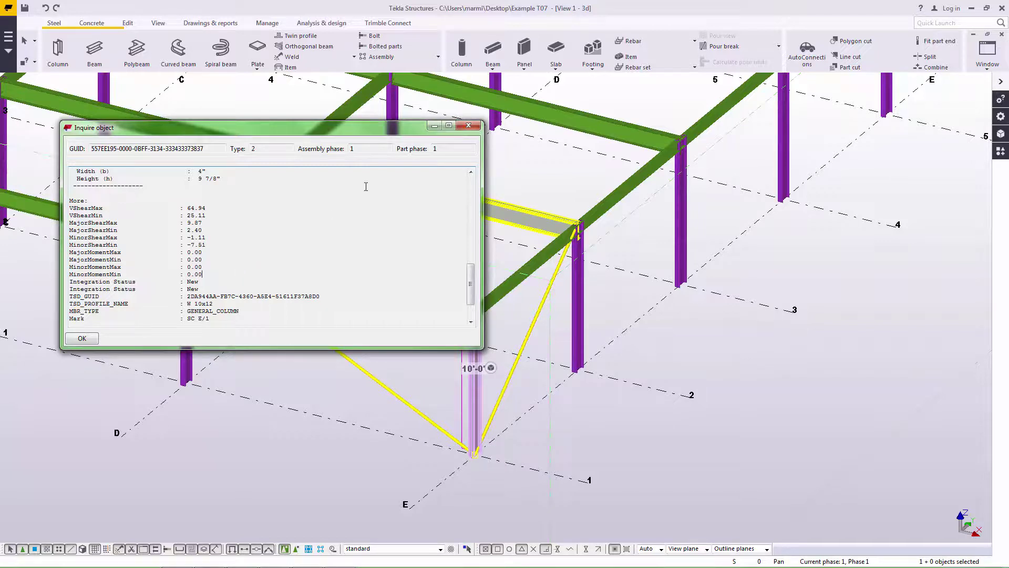
left_click(467, 127)
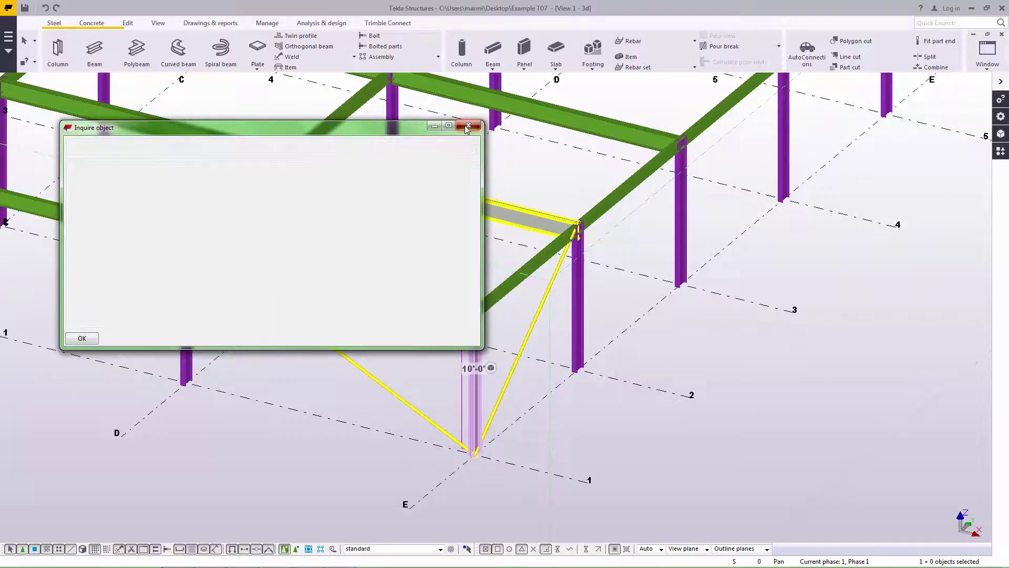